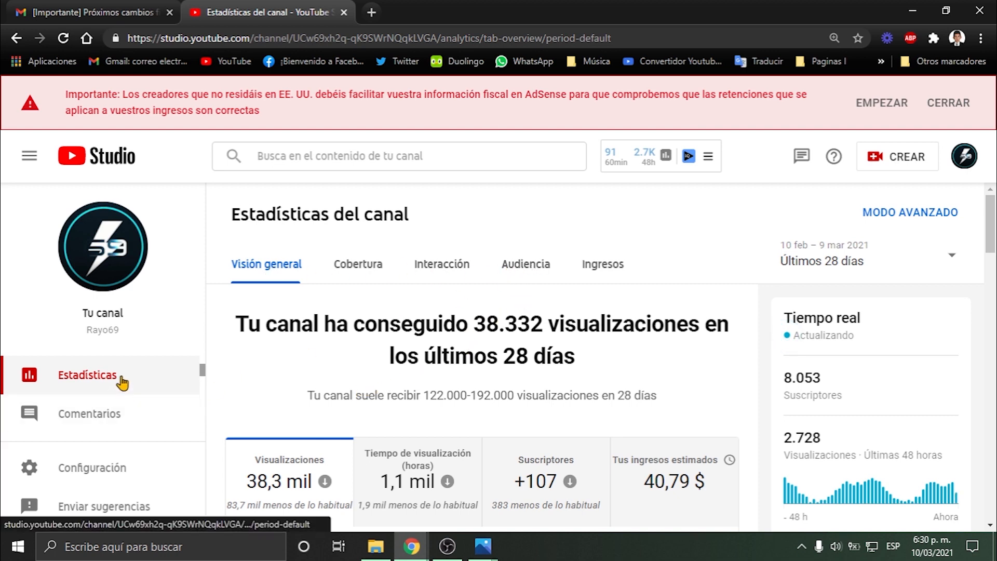
# Open the channel's audience analytics in advanced mode and break the views down by geographic area (Área geográfica)
pyautogui.click(531, 274)
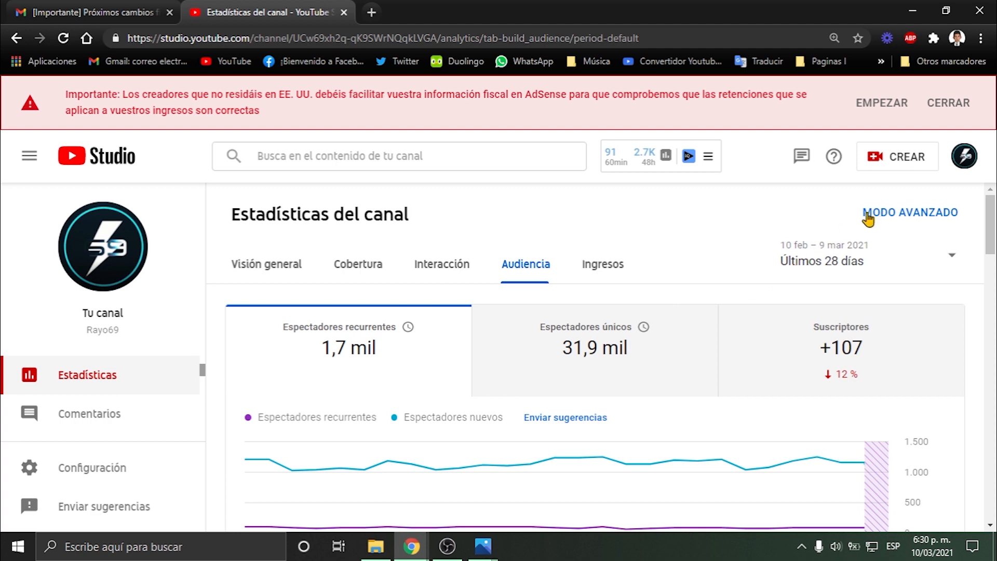
pyautogui.click(883, 219)
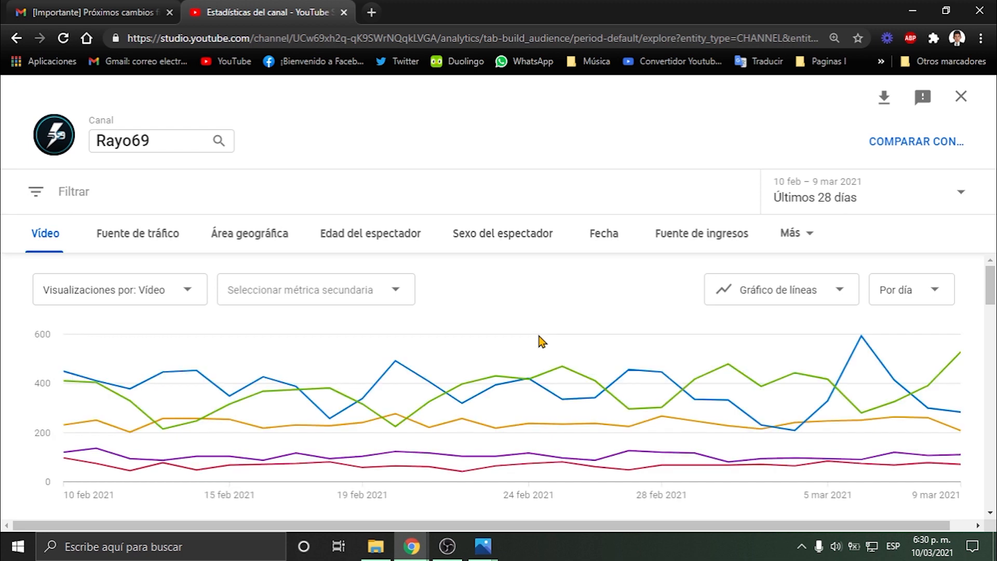
pyautogui.click(247, 241)
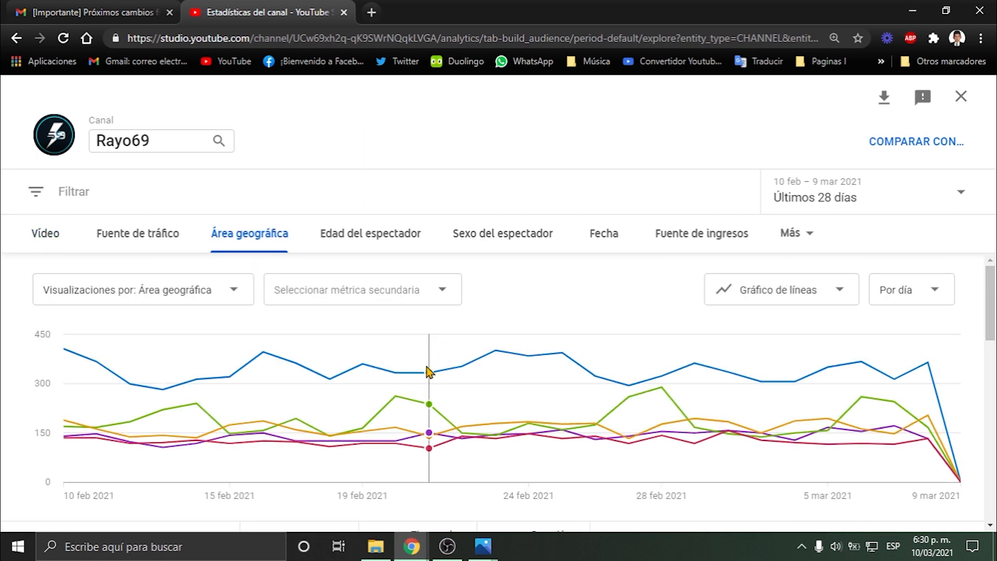
# Examine the views chart and the per-country table of views, watch time and average view duration
pyautogui.scroll(-2, 333, 406)
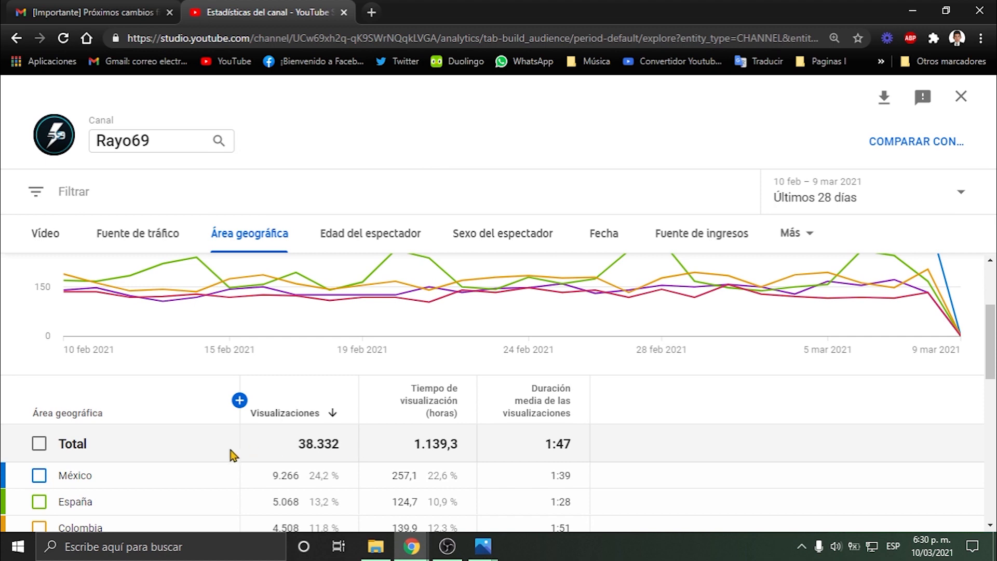
pyautogui.scroll(-1, 228, 468)
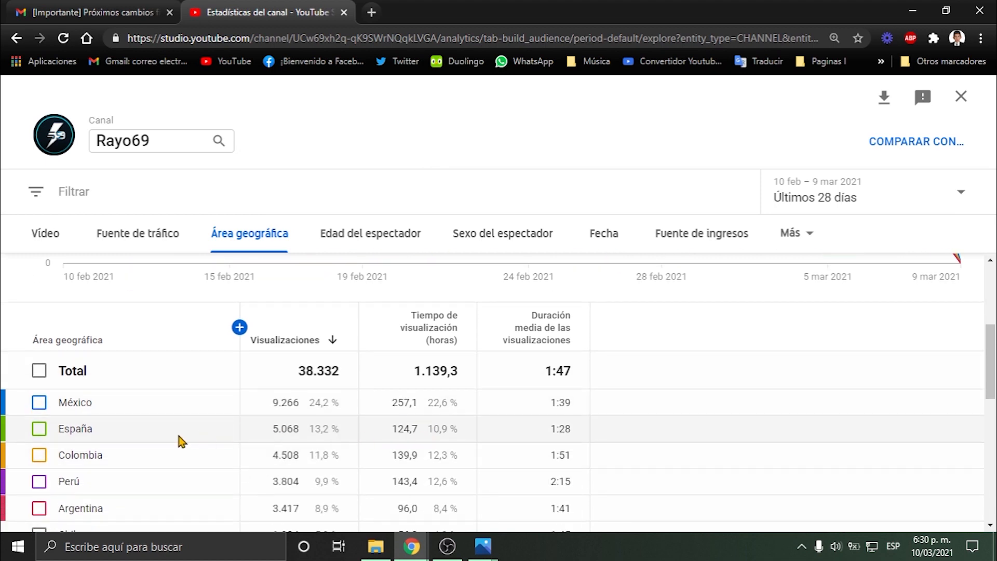
pyautogui.scroll(-1, 208, 442)
pyautogui.scroll(3, 224, 446)
pyautogui.scroll(-1, 231, 446)
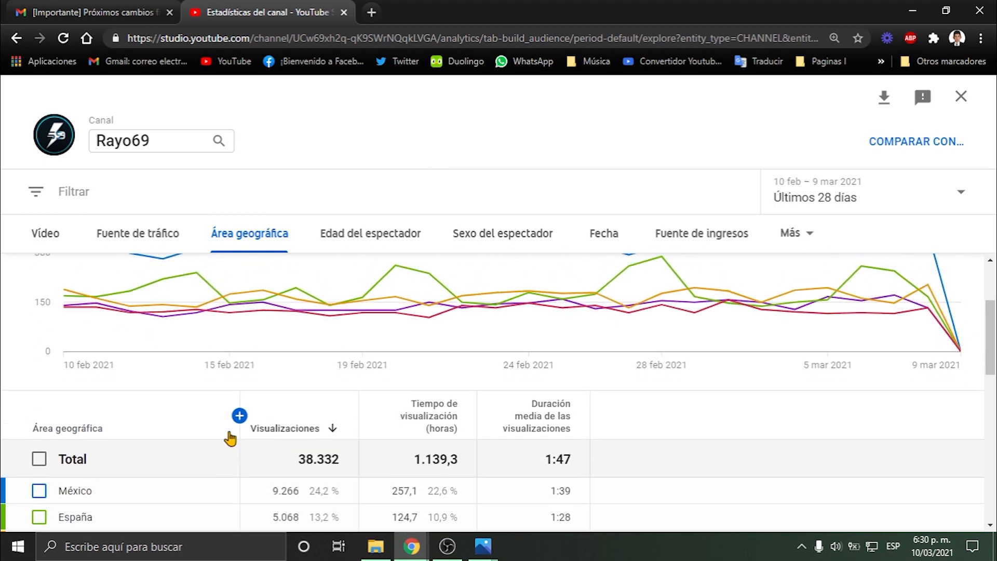
pyautogui.scroll(2, 239, 440)
pyautogui.scroll(-2, 250, 439)
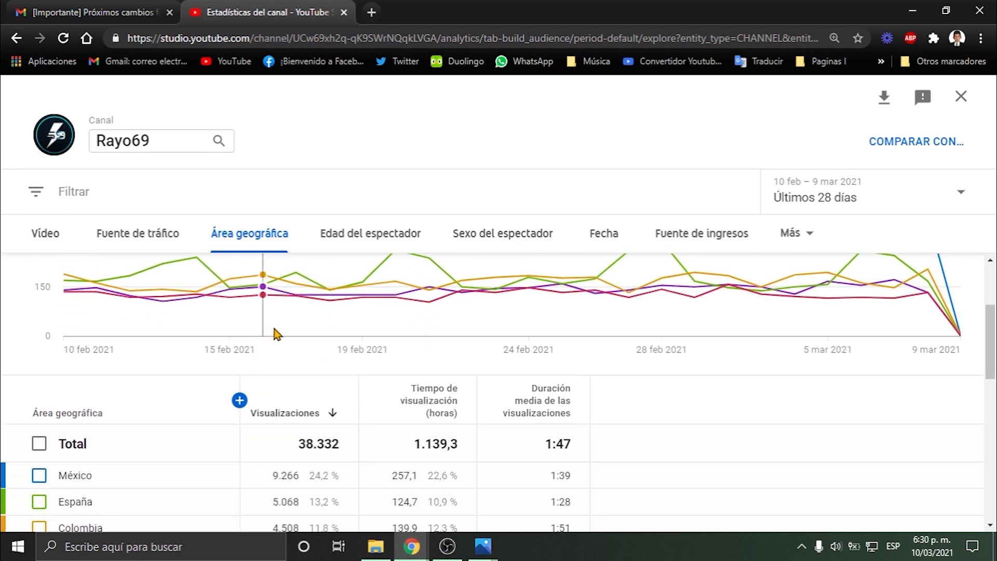
pyautogui.scroll(2, 279, 332)
pyautogui.scroll(-1, 322, 384)
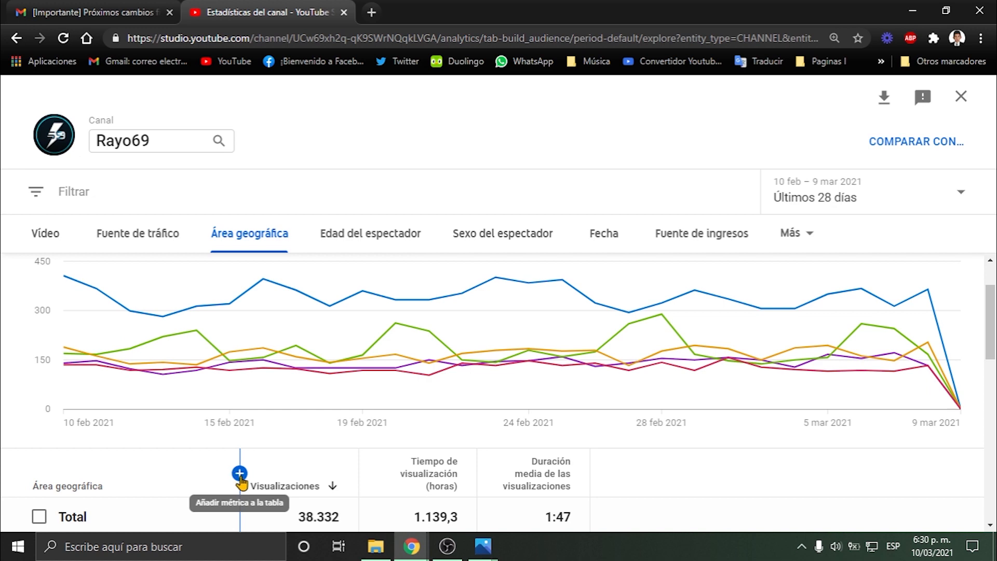
# Add the estimated revenue metric (Tus ingresos estimados) to the geographic table and examine the revenue per country
pyautogui.click(240, 474)
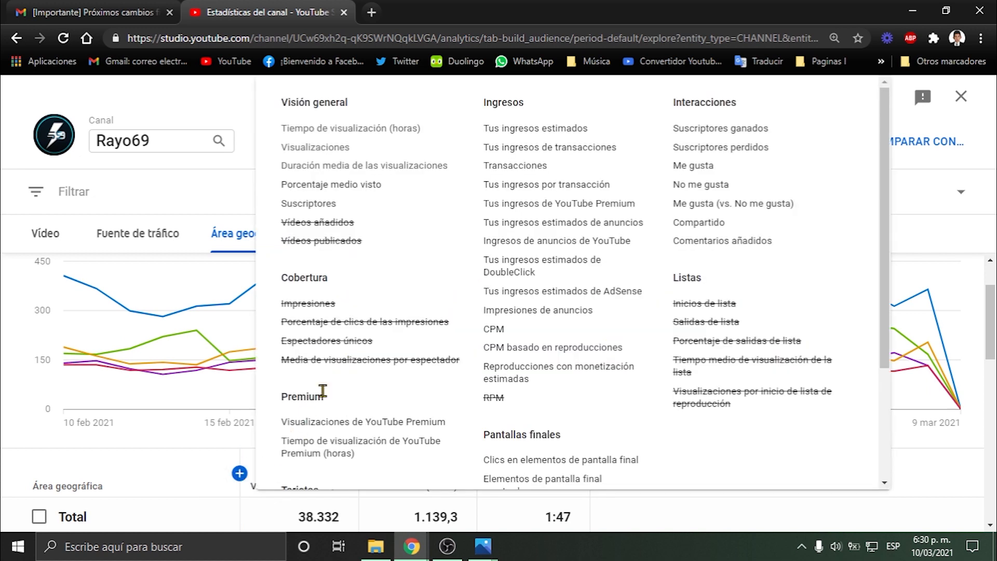
pyautogui.click(522, 128)
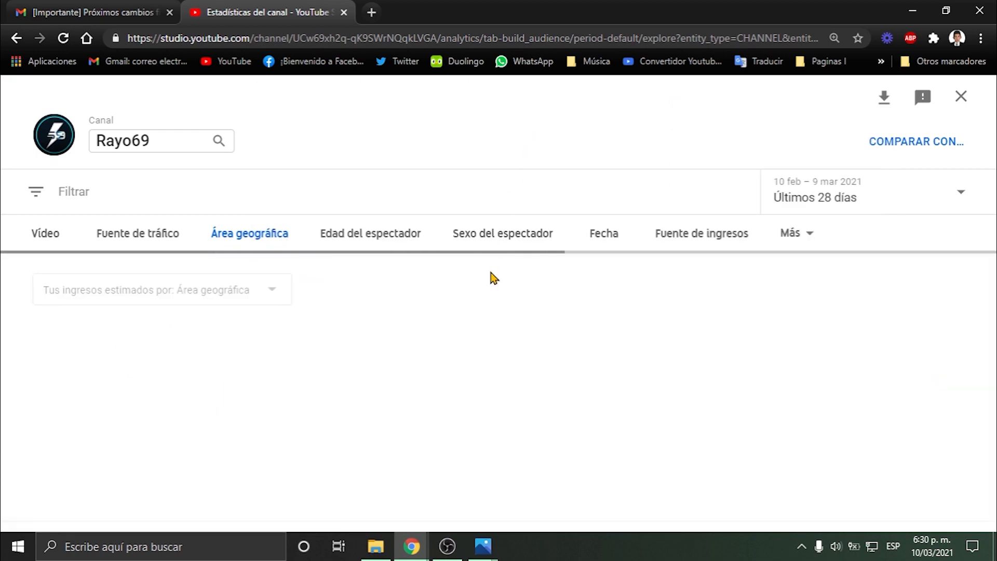
pyautogui.scroll(-4, 416, 333)
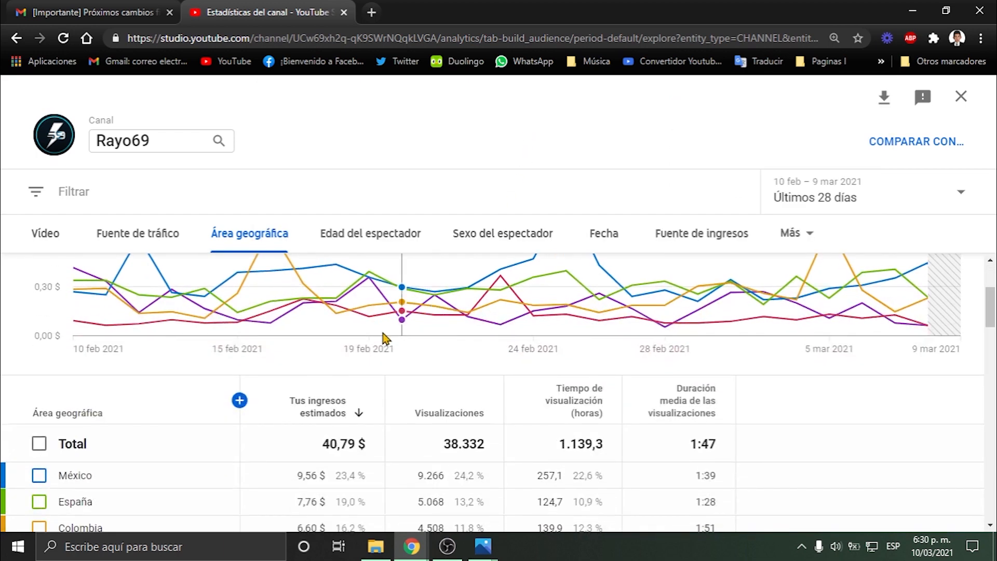
pyautogui.scroll(-1, 92, 415)
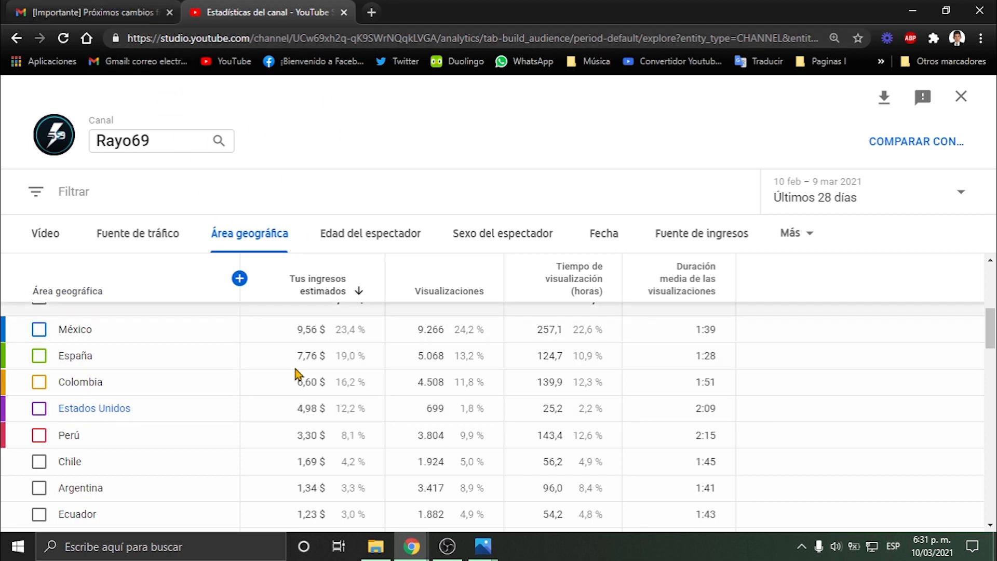
# Switch to Google AdSense, open its tax information management and start adding U.S. tax information
pyautogui.click(133, 12)
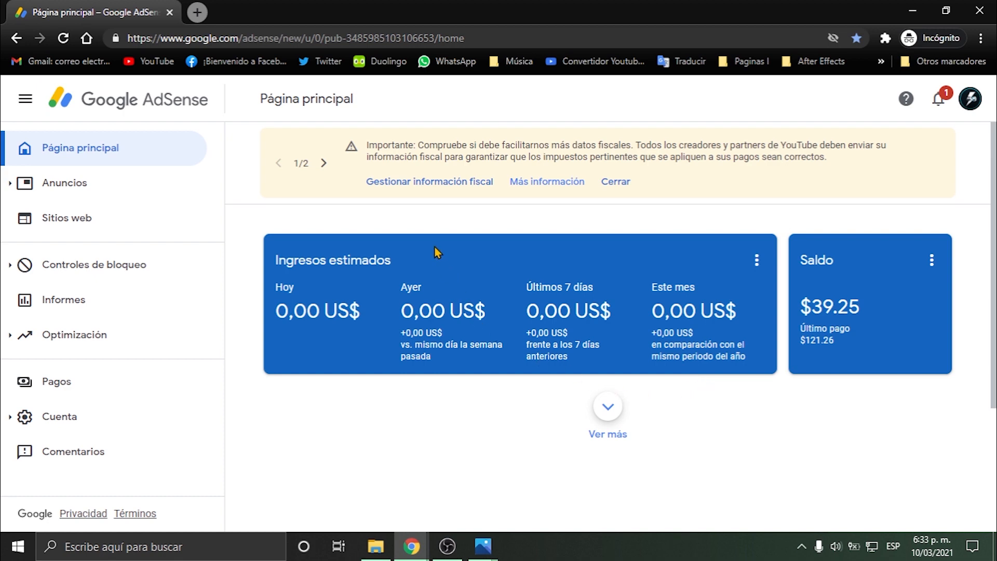
pyautogui.click(414, 190)
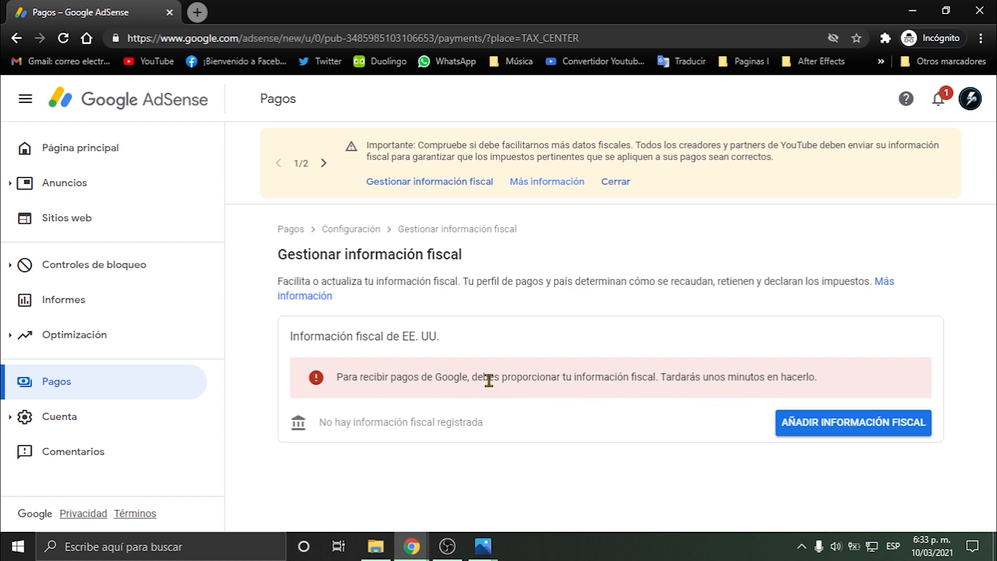
pyautogui.click(819, 427)
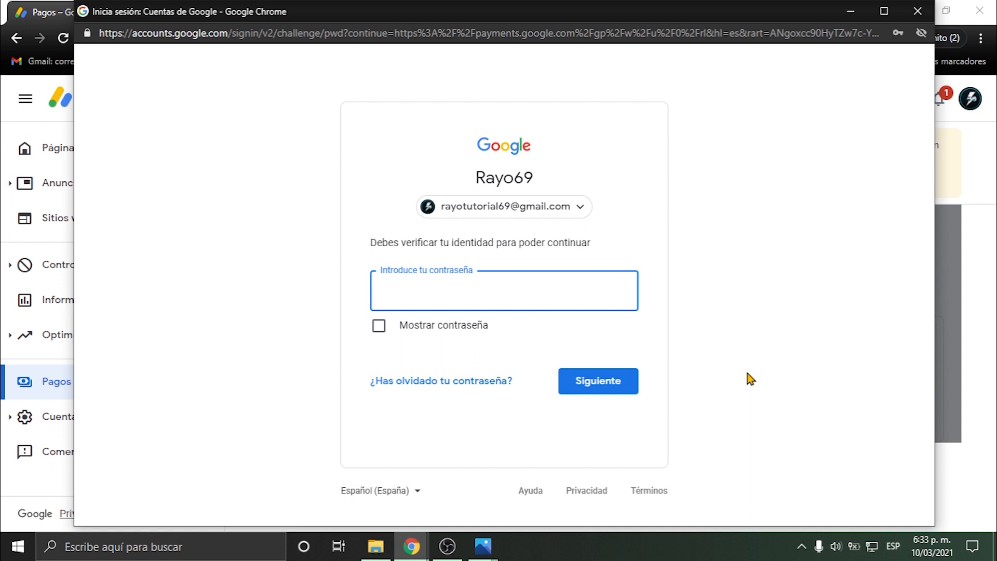
# Verify the account holder's identity by filling in the saved account password and continuing
pyautogui.click(497, 293)
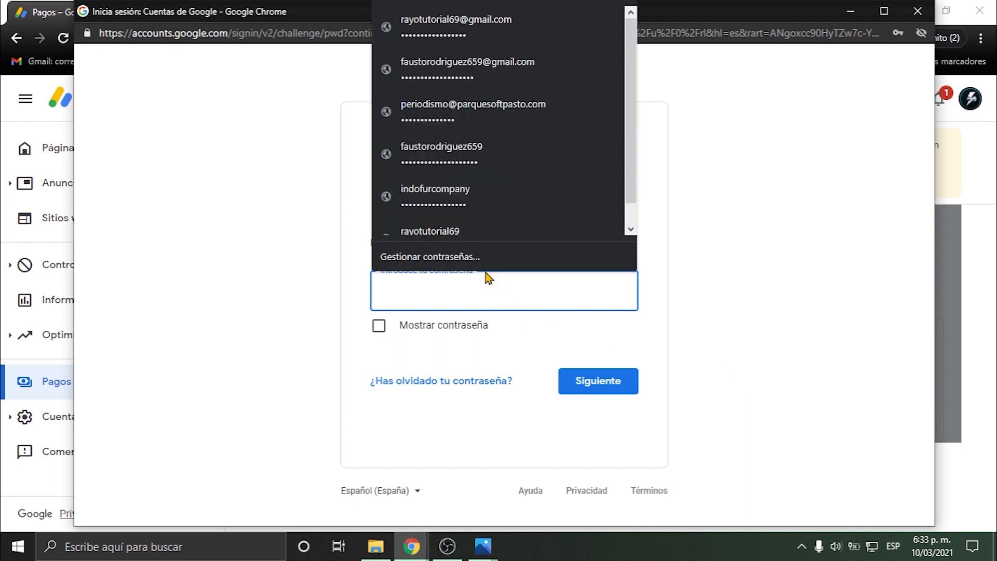
pyautogui.click(453, 42)
pyautogui.click(600, 398)
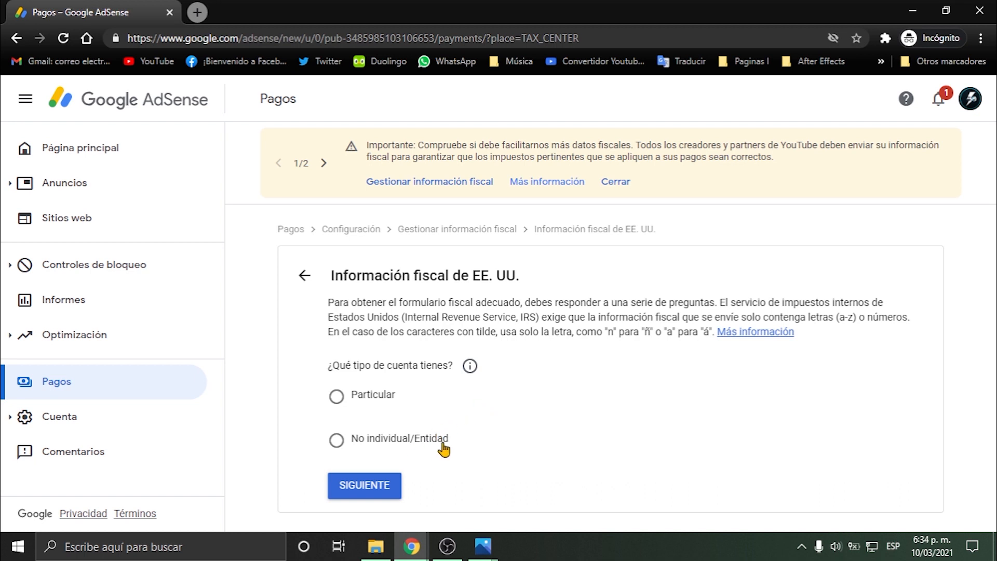
# Declare the account type as Particular and answer No to being a U.S. citizen or resident
pyautogui.click(341, 399)
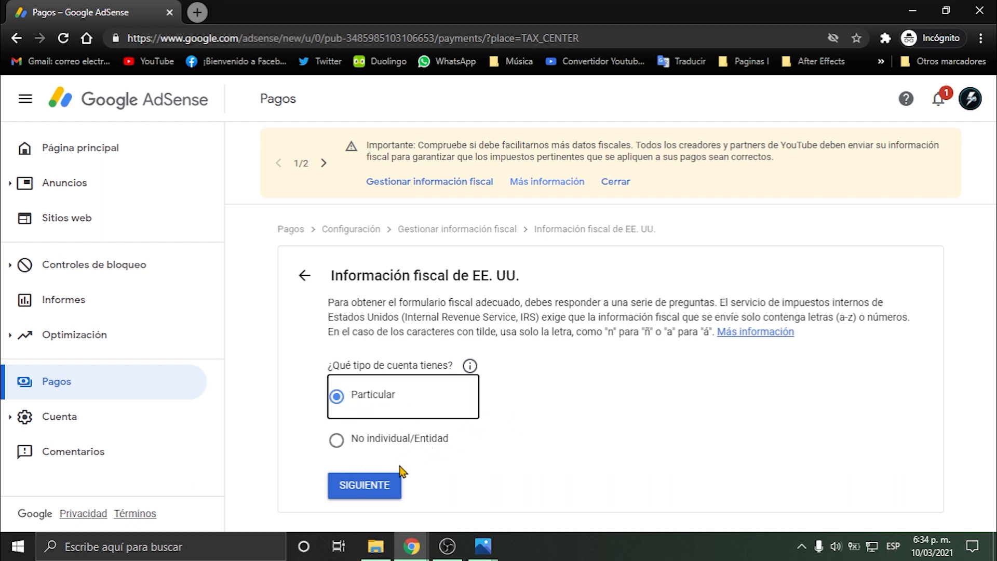
pyautogui.click(375, 498)
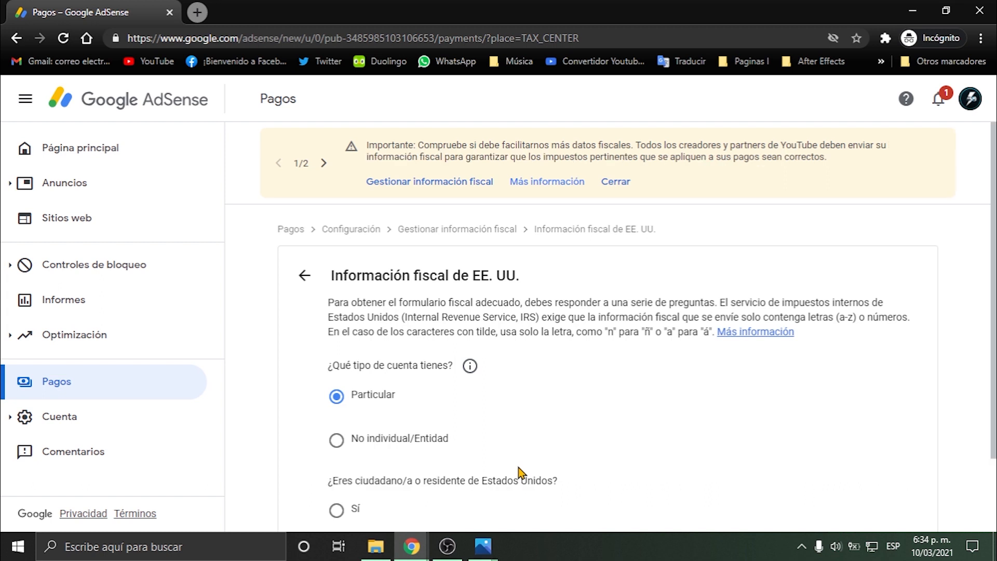
pyautogui.scroll(-1, 483, 470)
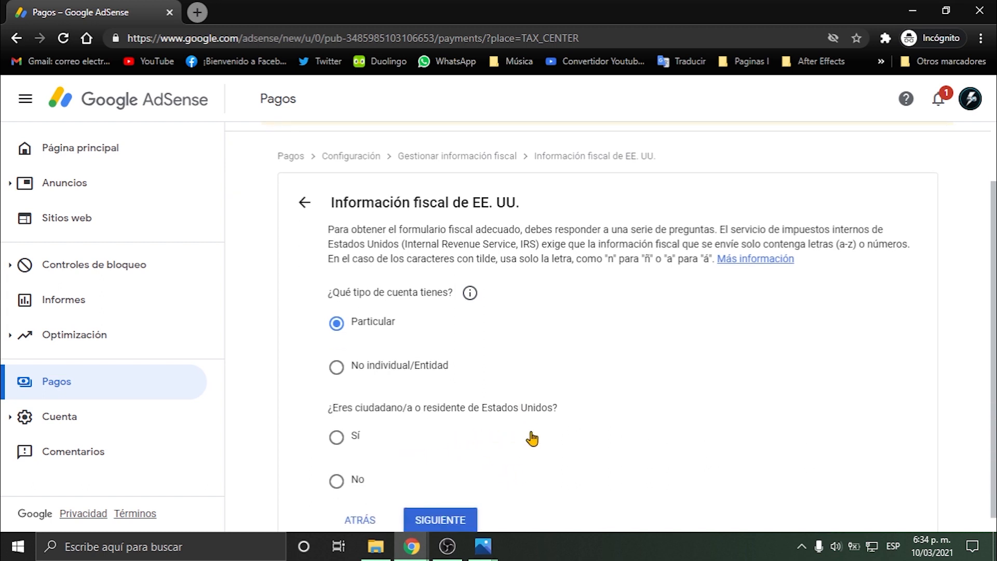
pyautogui.scroll(-1, 529, 437)
pyautogui.click(338, 468)
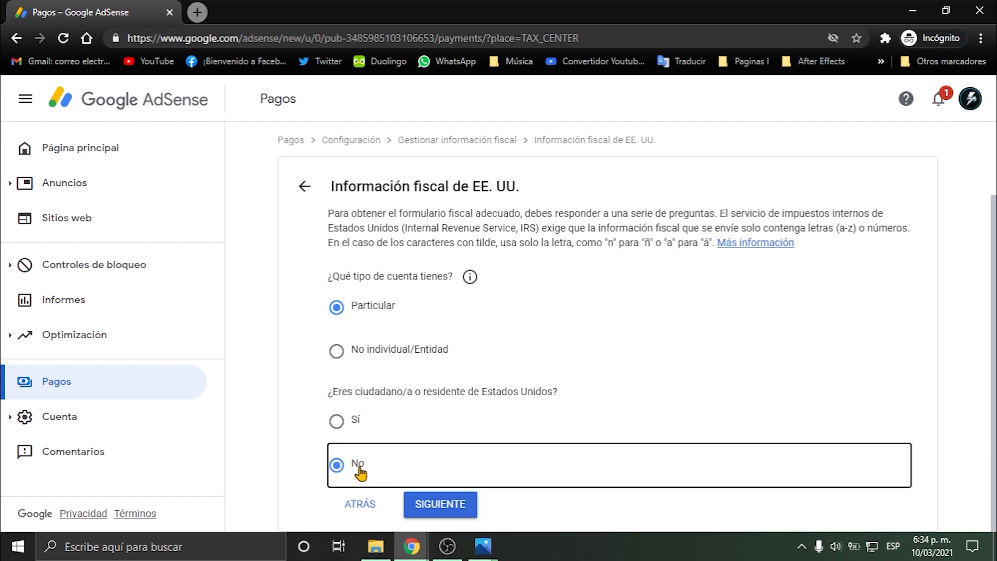
pyautogui.click(466, 507)
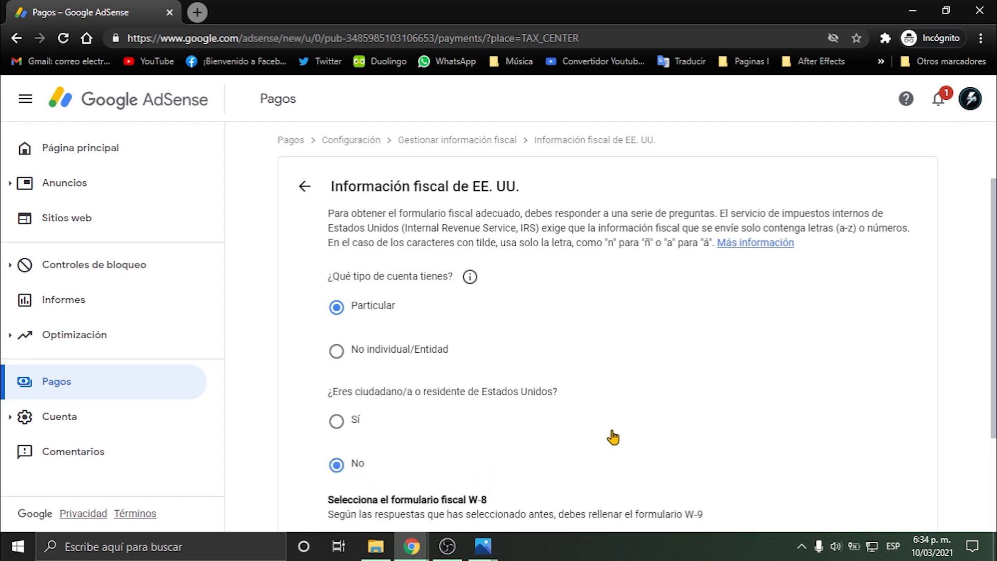
# Select the W-8BEN tax form and proceed to it
pyautogui.scroll(-1, 611, 439)
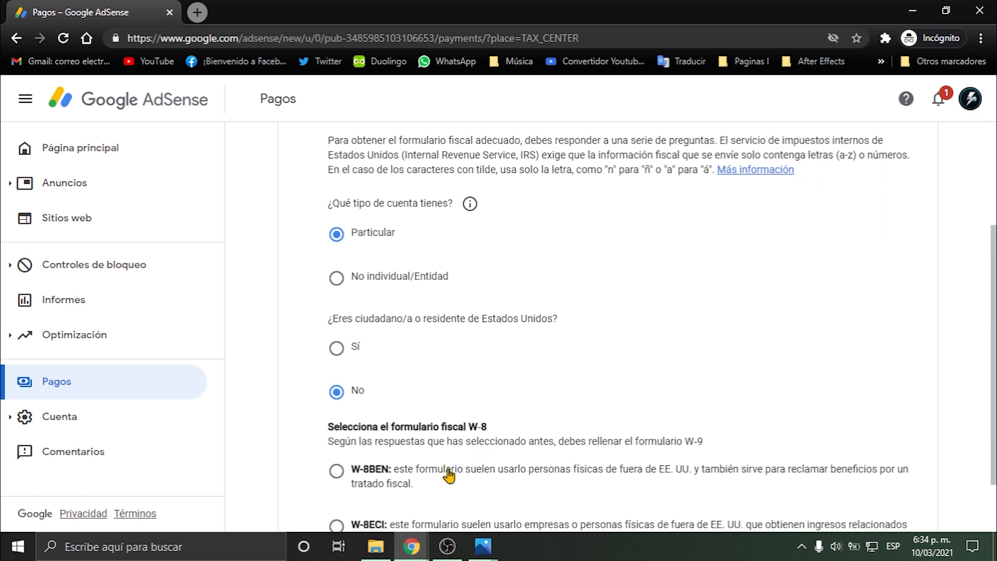
pyautogui.scroll(-1, 456, 470)
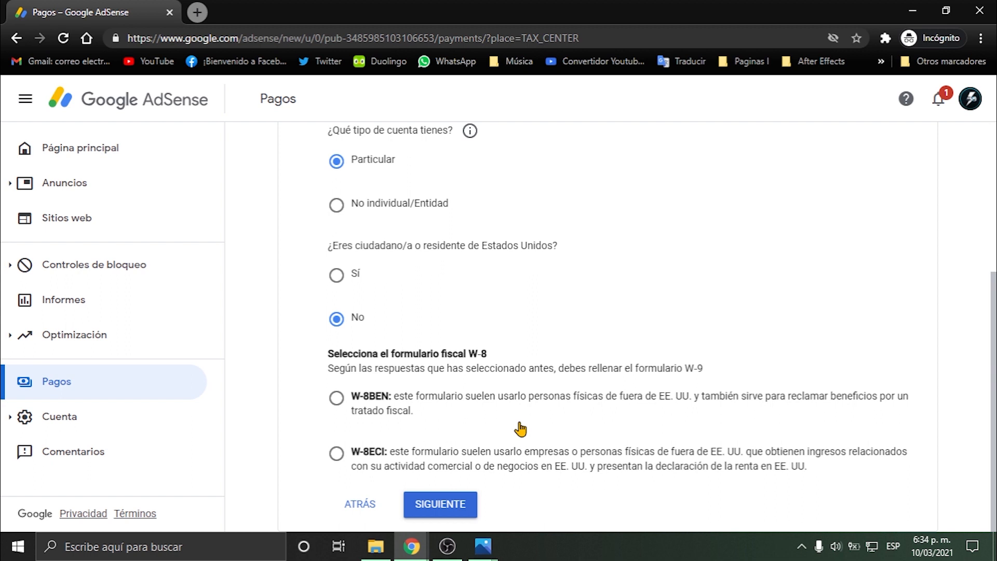
pyautogui.click(337, 399)
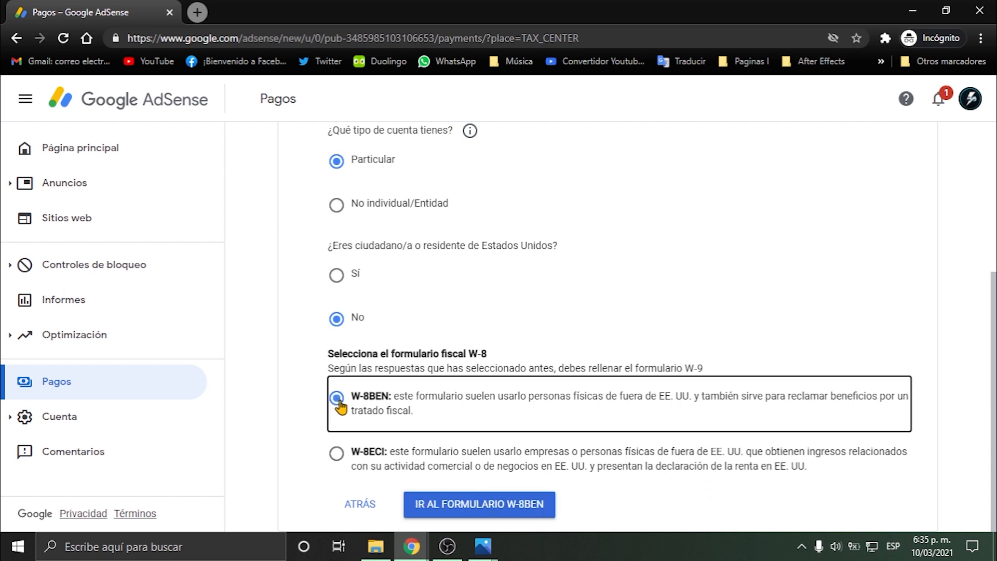
pyautogui.click(524, 514)
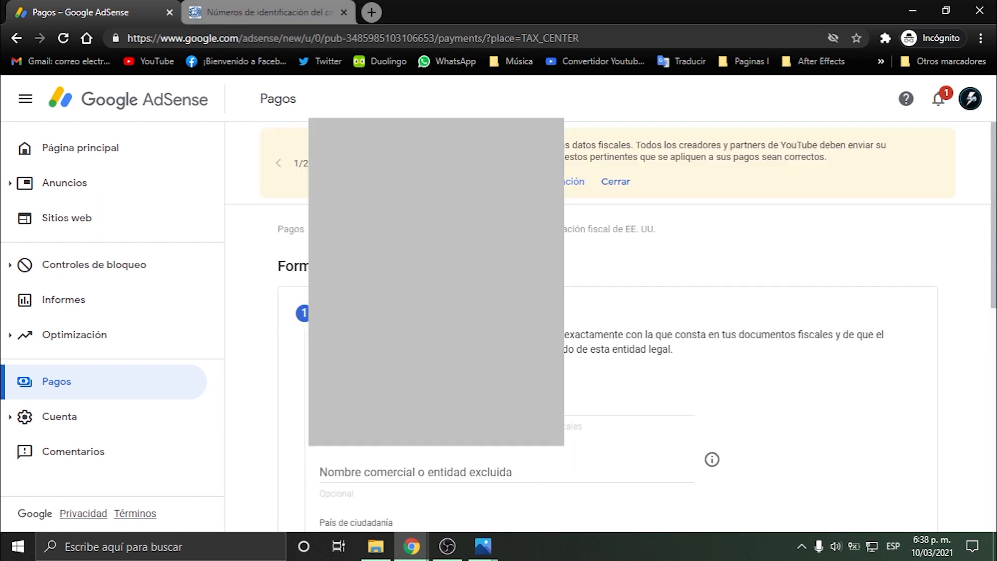
# Check the country of citizenship in the form's first section and keep it set to Colombia
pyautogui.scroll(-1, 612, 326)
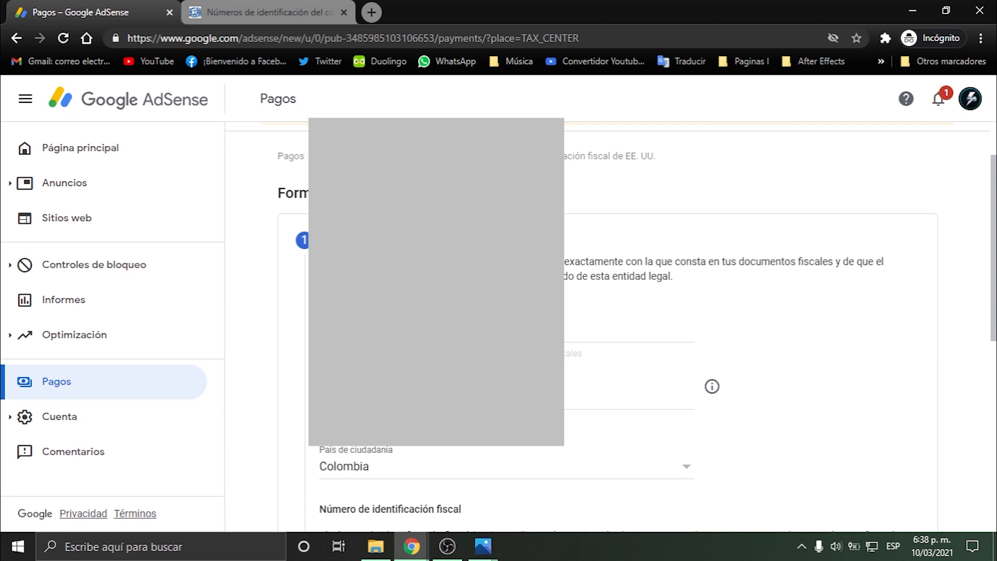
pyautogui.scroll(-1, 612, 325)
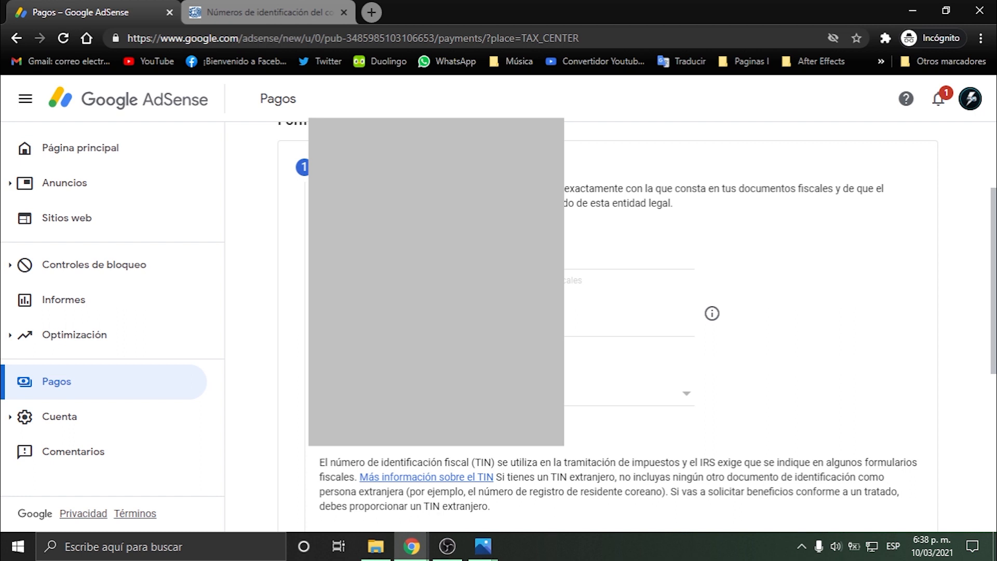
pyautogui.click(582, 394)
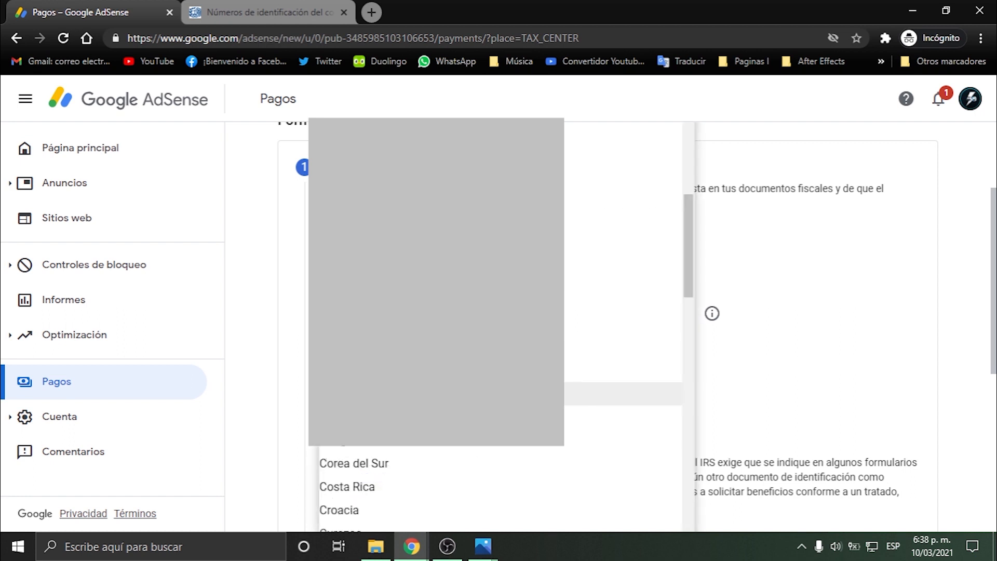
pyautogui.click(582, 394)
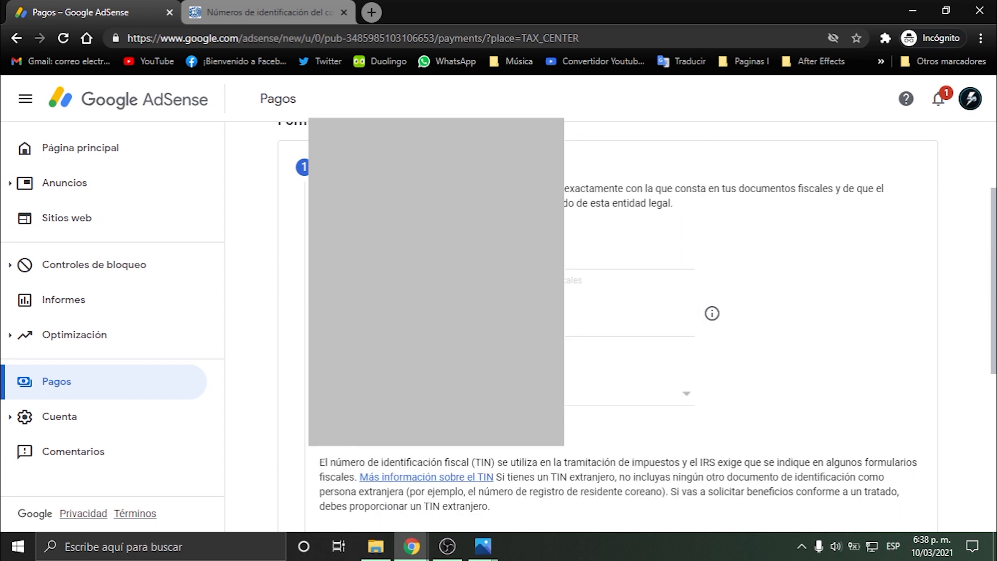
# Leave the foreign TIN and the U.S. ITIN or SSN blank and continue to the address section (Dirección)
pyautogui.scroll(-1, 624, 311)
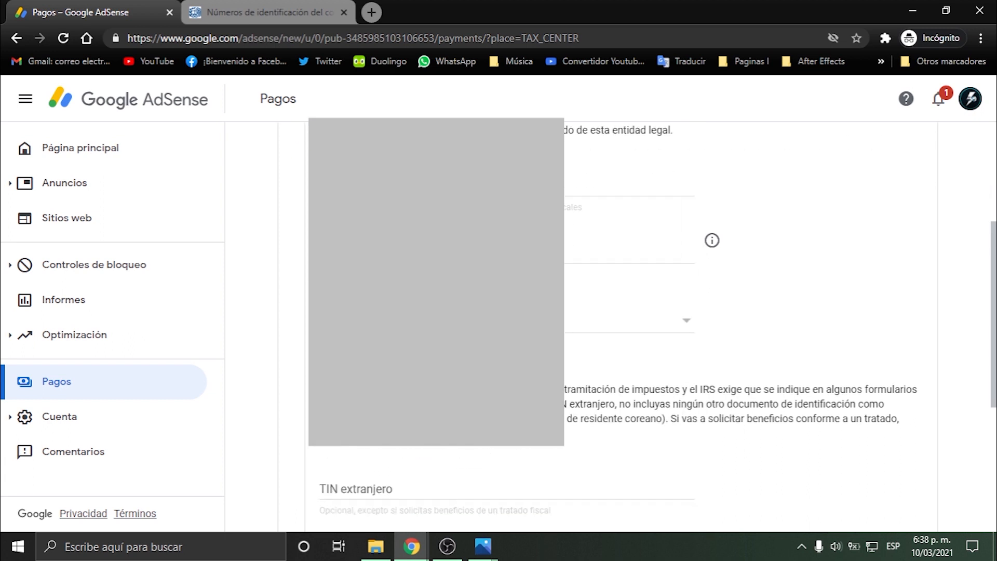
pyautogui.scroll(-1, 363, 381)
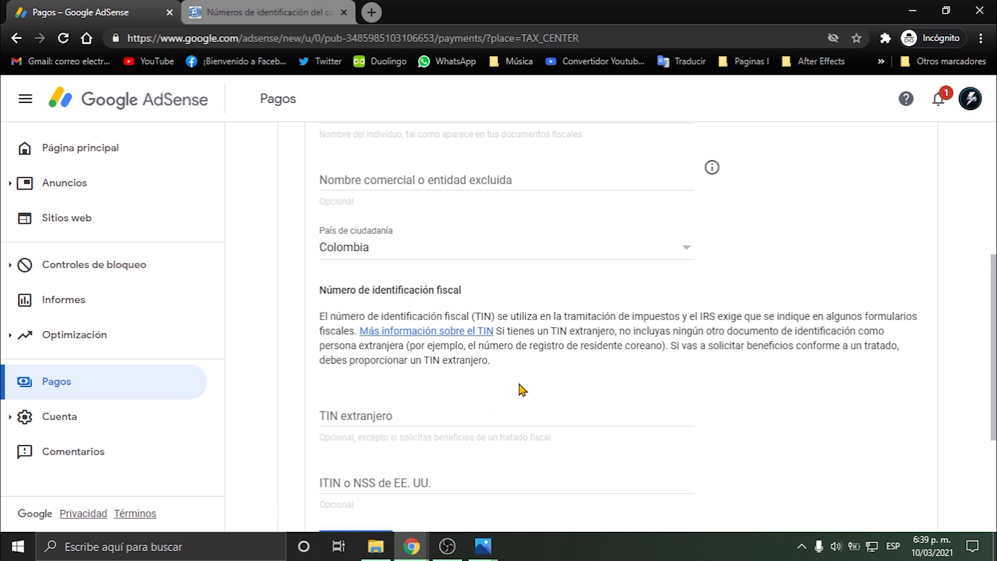
pyautogui.scroll(-1, 519, 392)
pyautogui.scroll(-1, 514, 401)
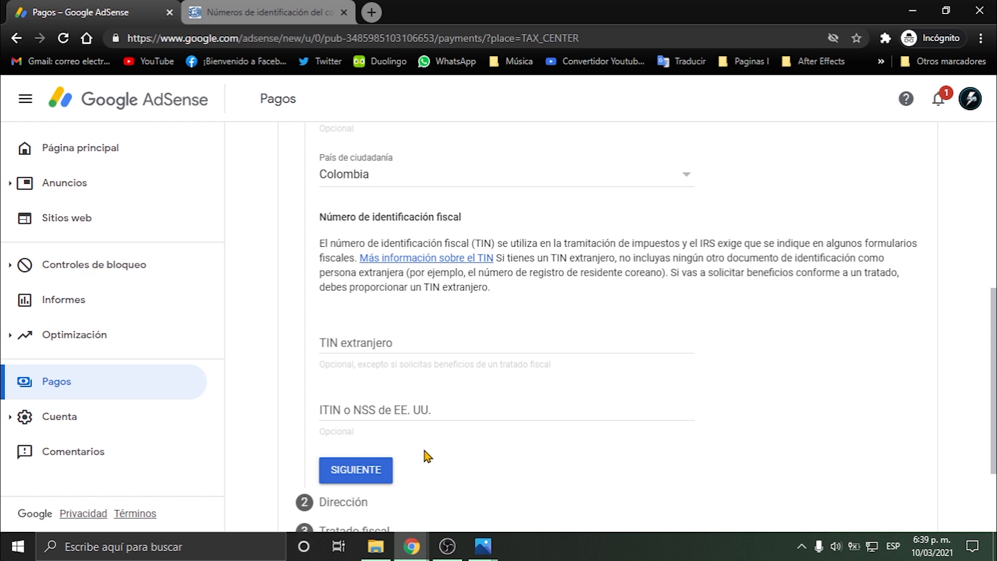
pyautogui.click(375, 473)
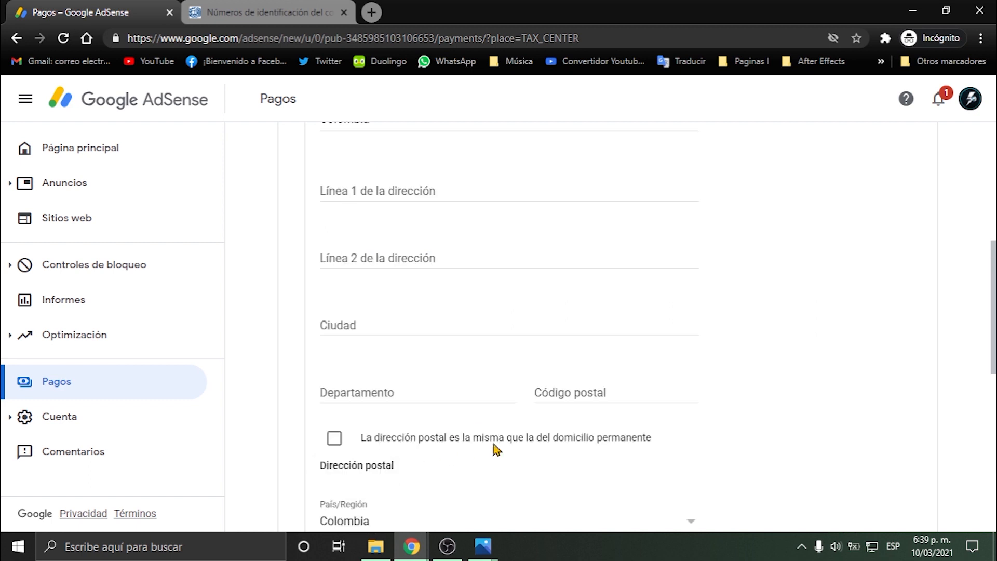
pyautogui.scroll(1, 488, 444)
pyautogui.scroll(3, 482, 437)
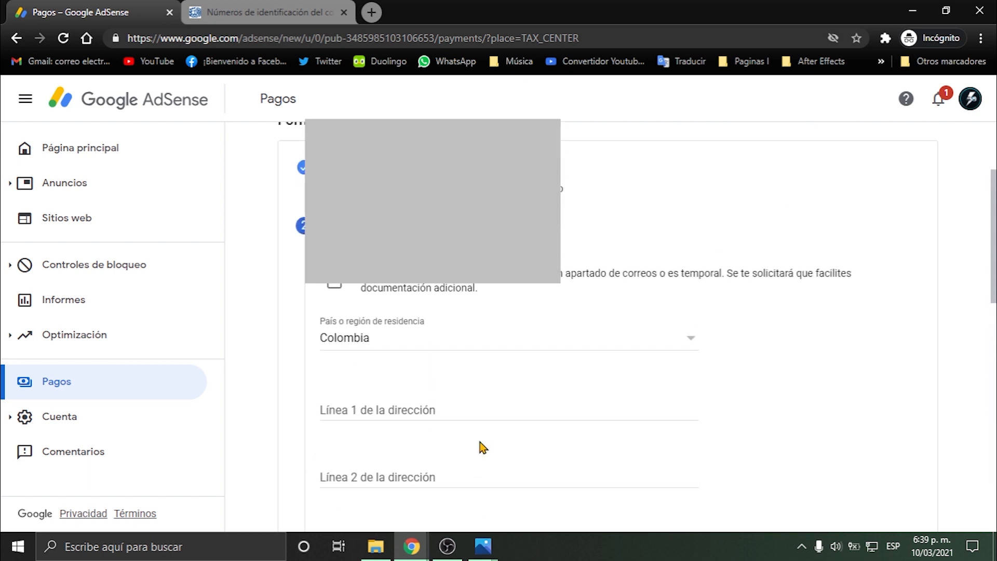
# Fill in the permanent residence address, keep the postal address the same as it, and continue to the Tratado fiscal section
pyautogui.scroll(1, 475, 436)
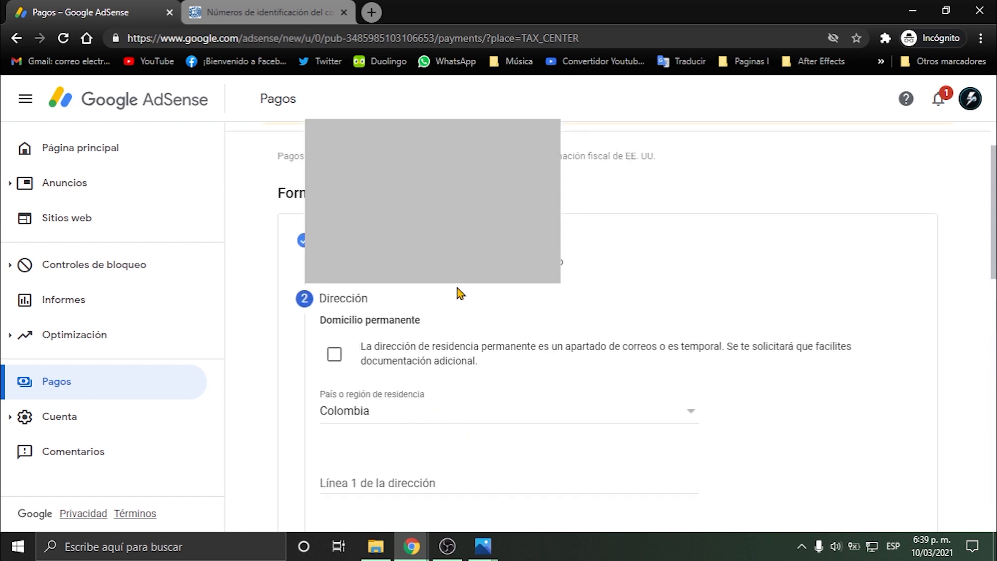
pyautogui.scroll(-7, 478, 374)
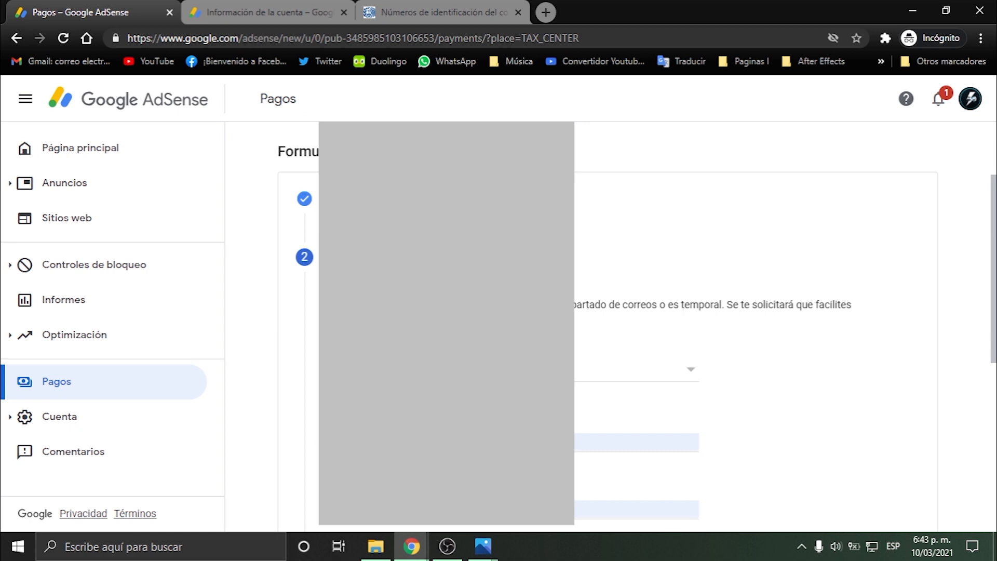
pyautogui.scroll(-1, 608, 327)
pyautogui.scroll(-1, 608, 328)
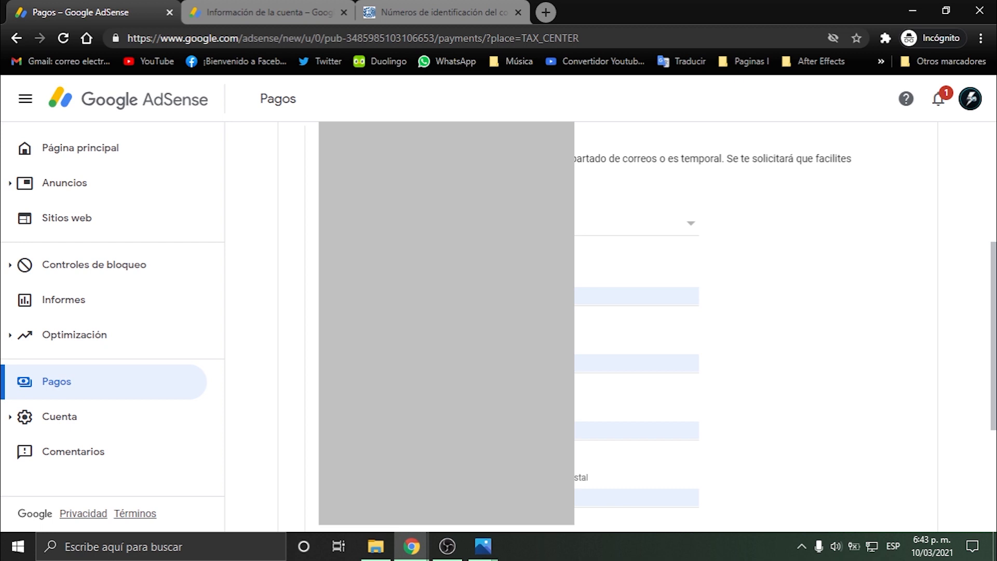
pyautogui.scroll(1, 608, 327)
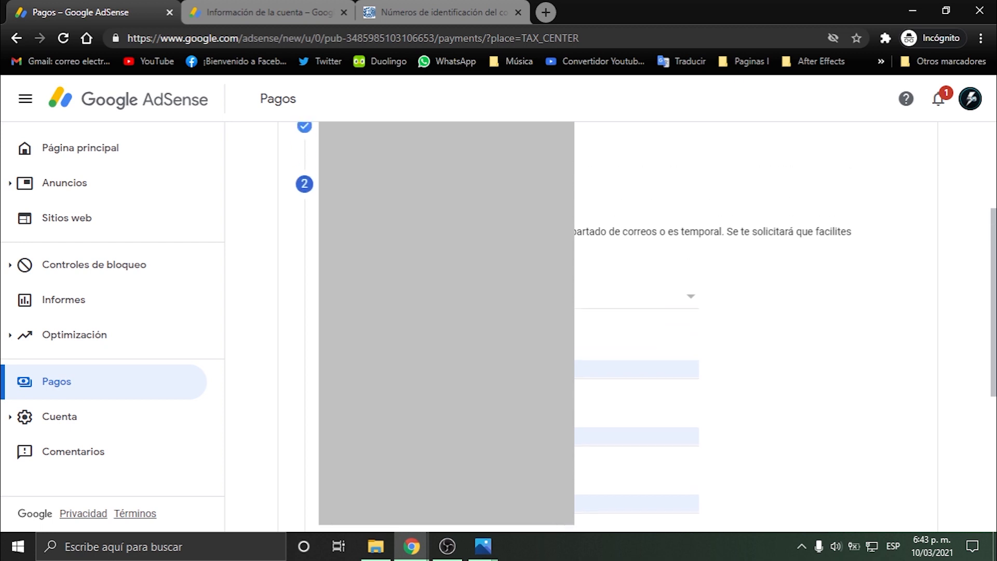
pyautogui.scroll(-3, 608, 328)
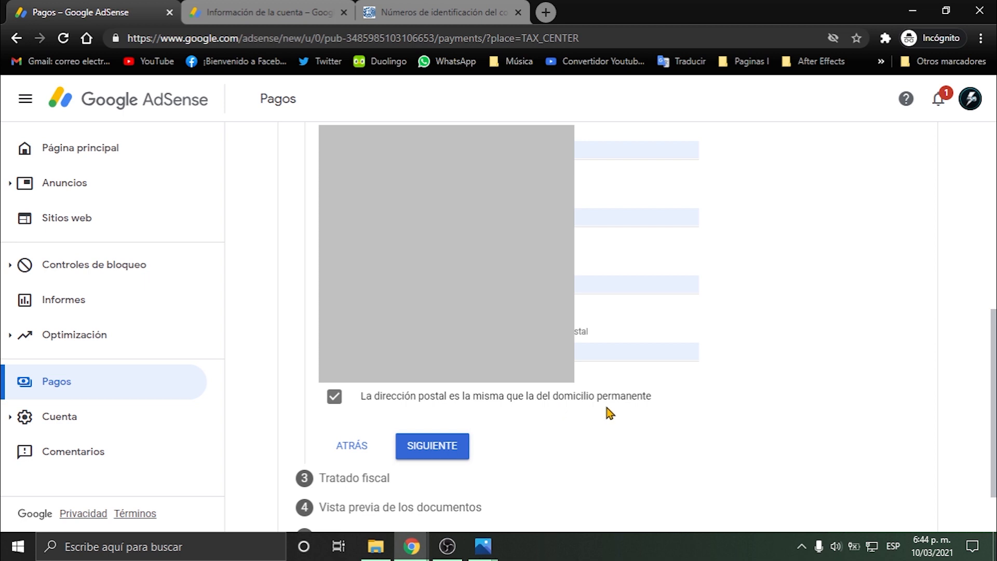
pyautogui.click(446, 453)
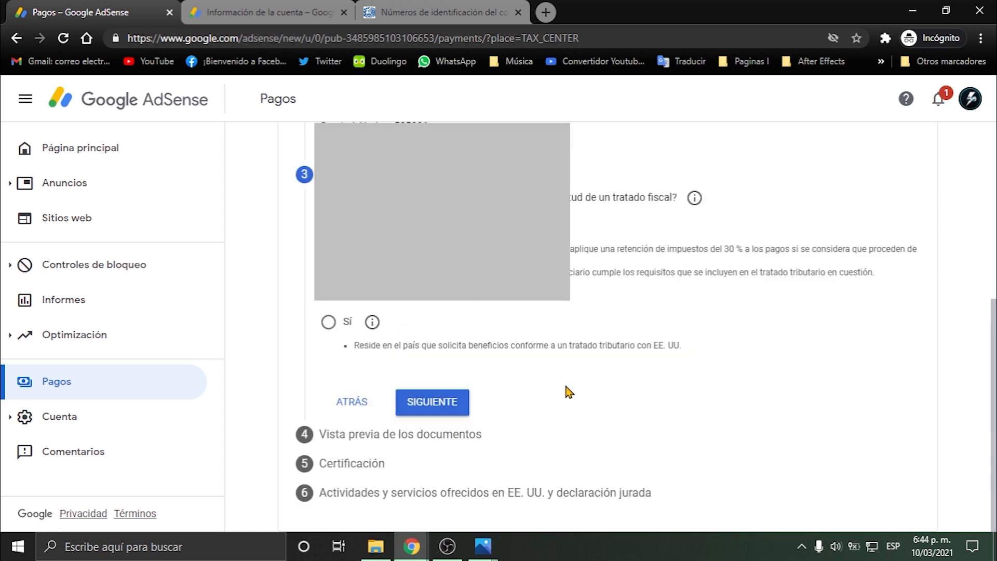
# Try answering Sí to the reduced treaty withholding question and look through the list of treaty countries for Colombia
pyautogui.scroll(1, 553, 393)
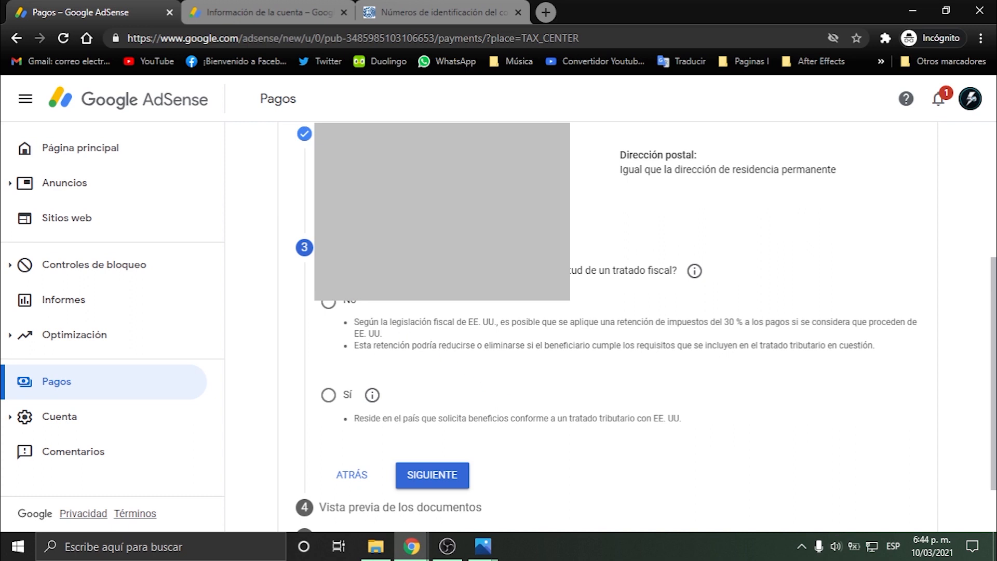
pyautogui.scroll(1, 608, 322)
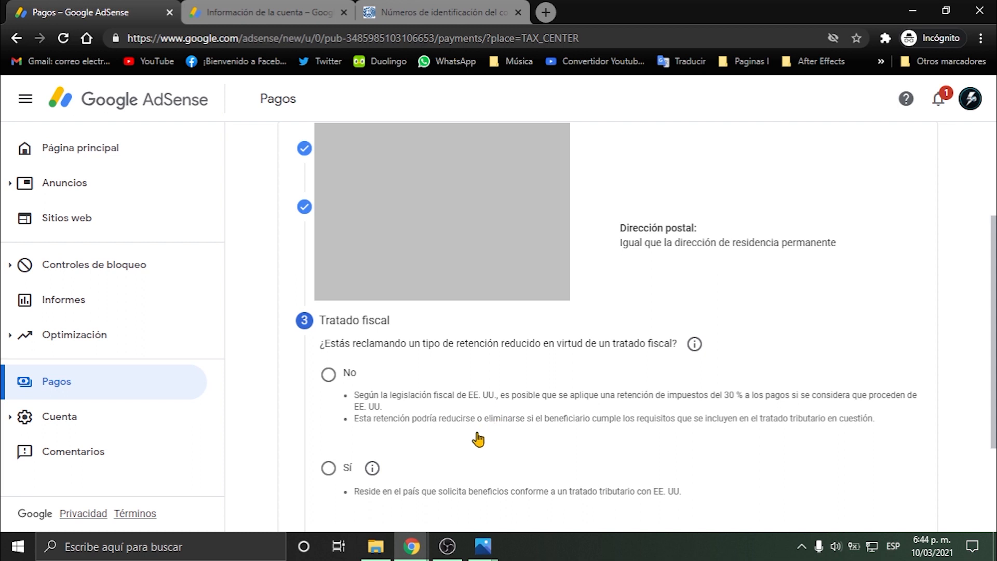
pyautogui.scroll(-1, 475, 438)
pyautogui.scroll(-1, 479, 439)
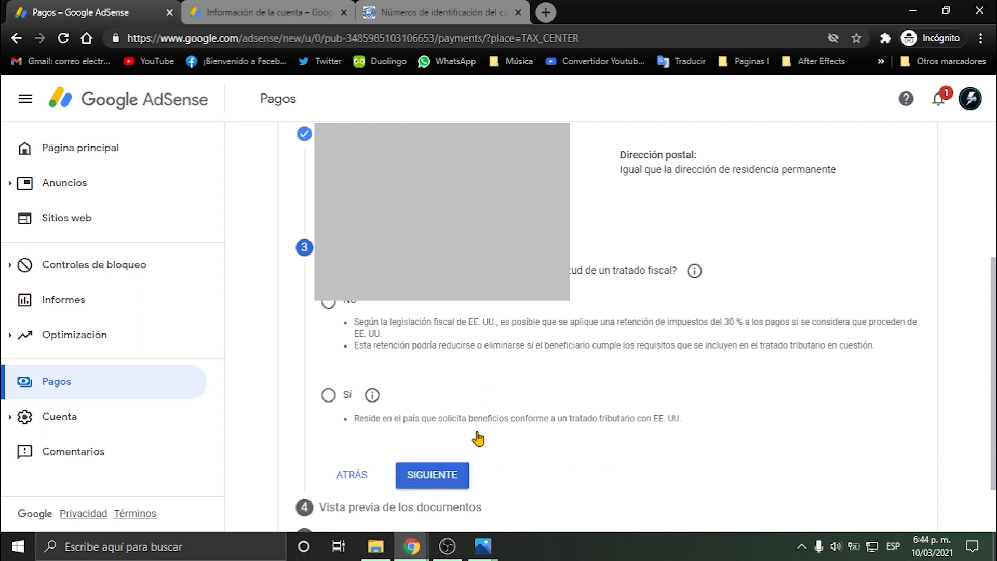
pyautogui.click(328, 404)
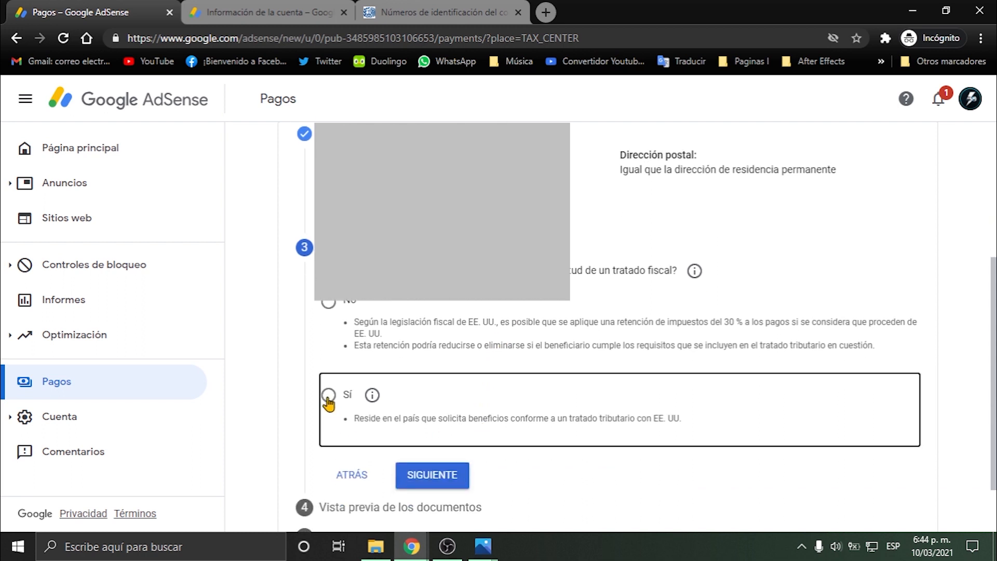
pyautogui.scroll(-2, 423, 460)
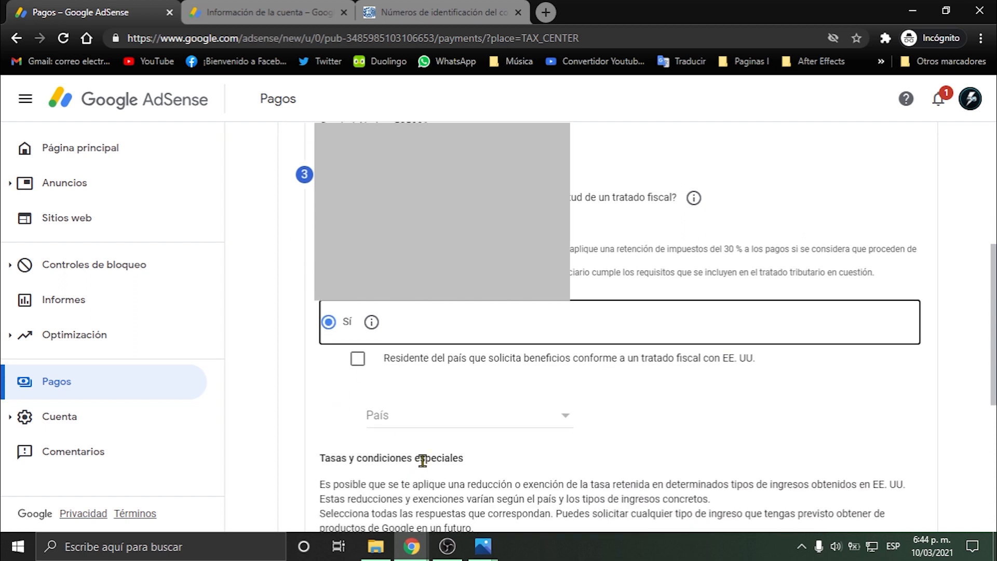
pyautogui.click(446, 423)
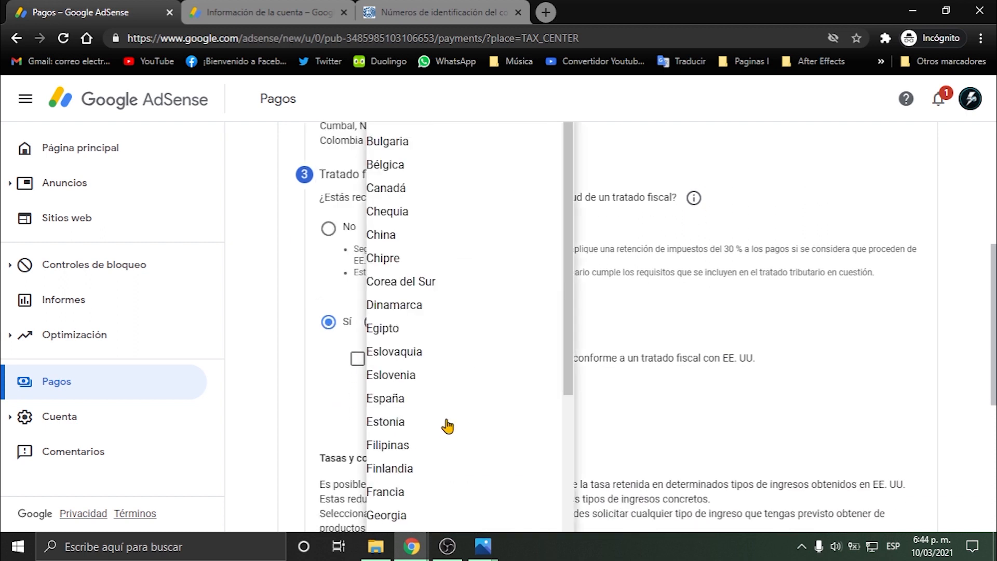
pyautogui.press('c')
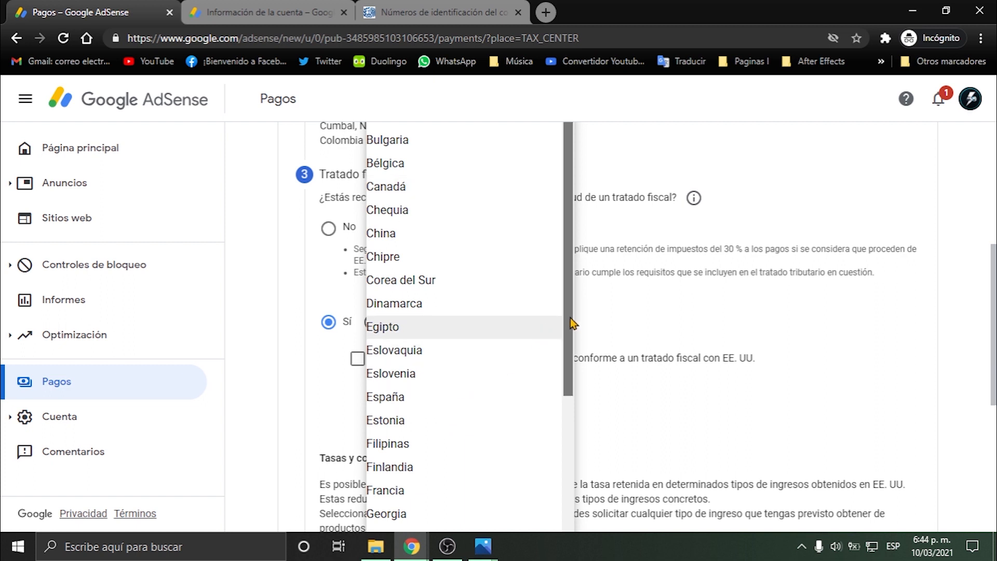
pyautogui.moveTo(570, 333); pyautogui.dragTo(552, 296)
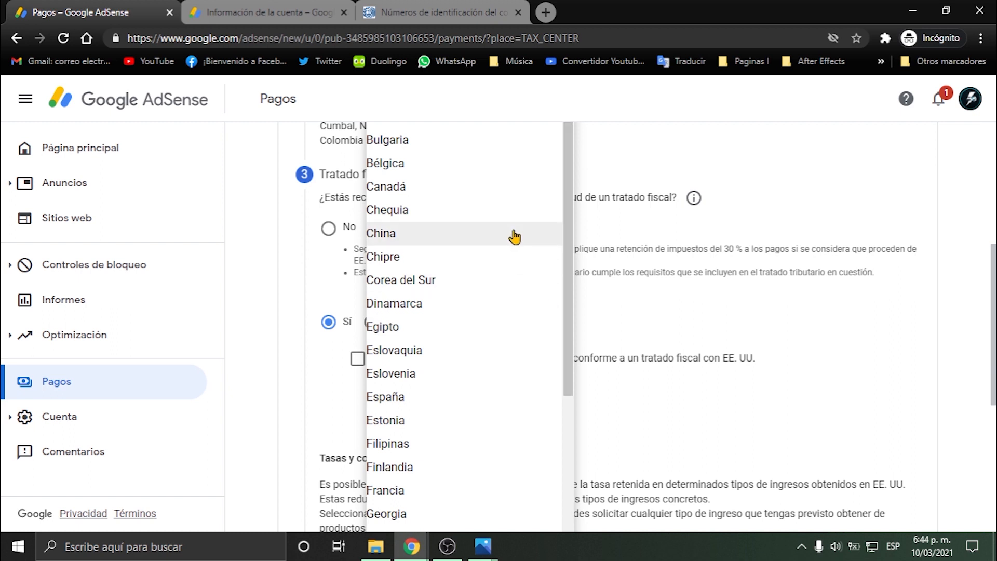
pyautogui.moveTo(569, 185); pyautogui.dragTo(564, 162)
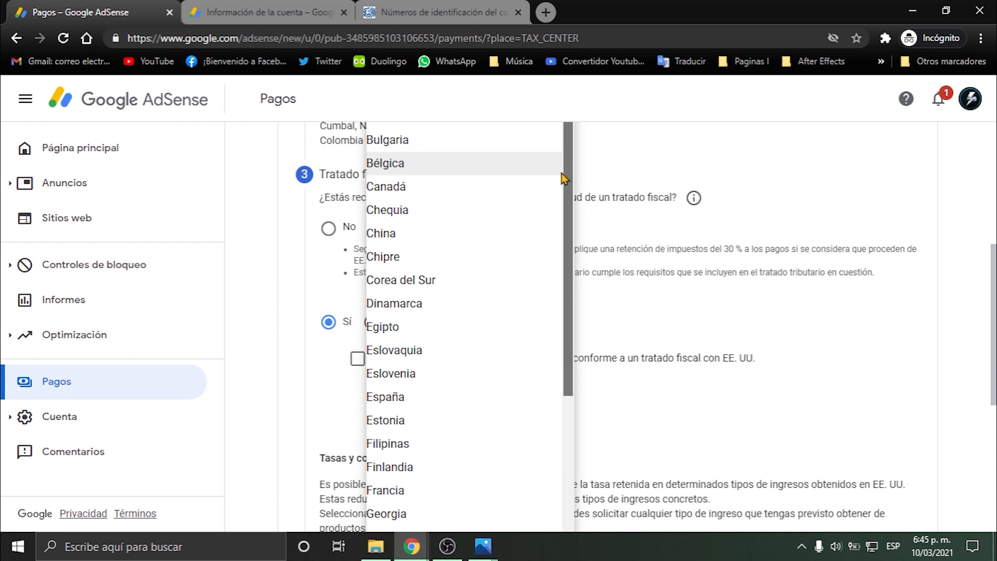
pyautogui.moveTo(562, 175); pyautogui.dragTo(528, 161)
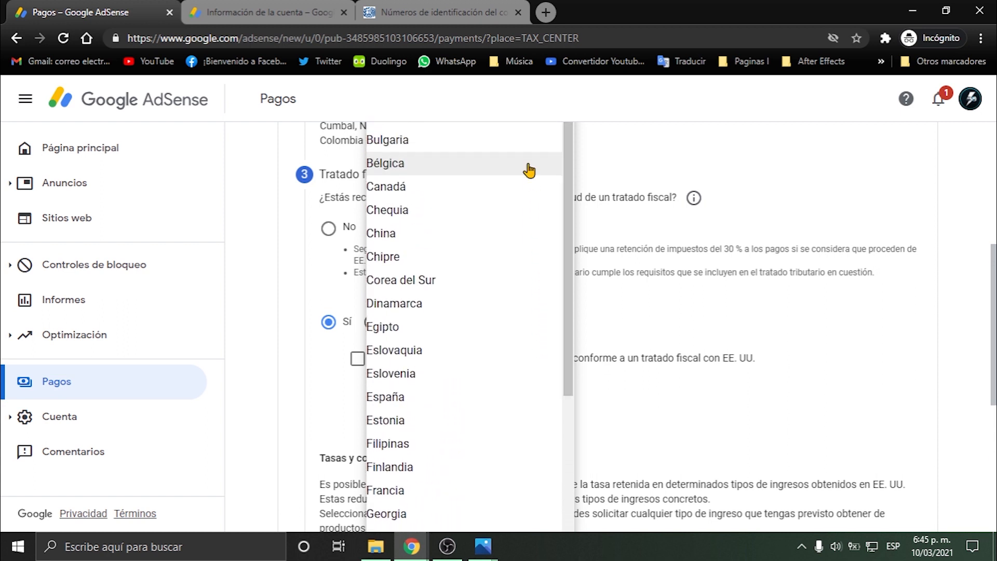
pyautogui.click(323, 390)
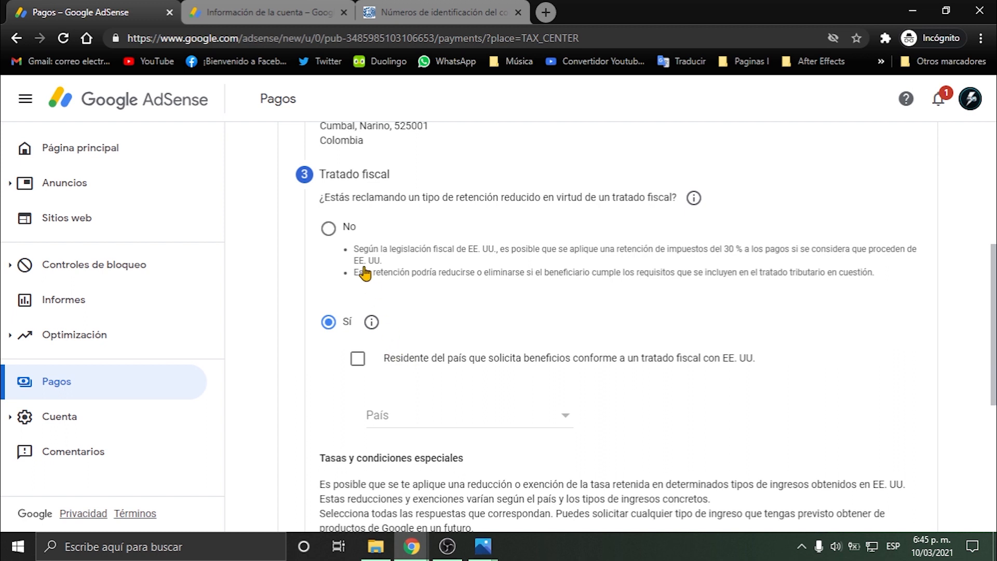
# Mark residency in a country claiming U.S. tax treaty benefits and check the selectable countries again
pyautogui.click(358, 363)
pyautogui.click(520, 422)
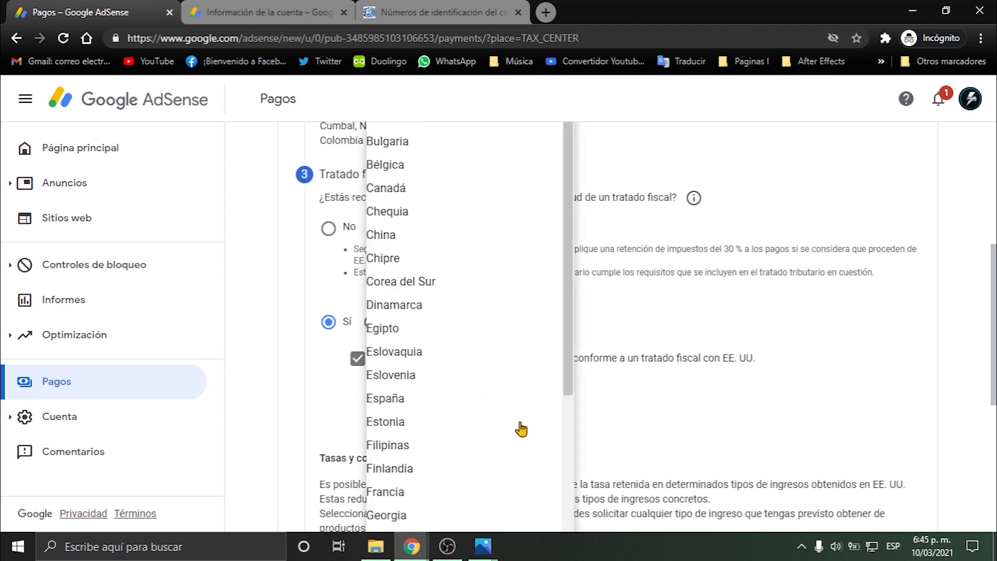
pyautogui.moveTo(563, 254); pyautogui.dragTo(551, 294)
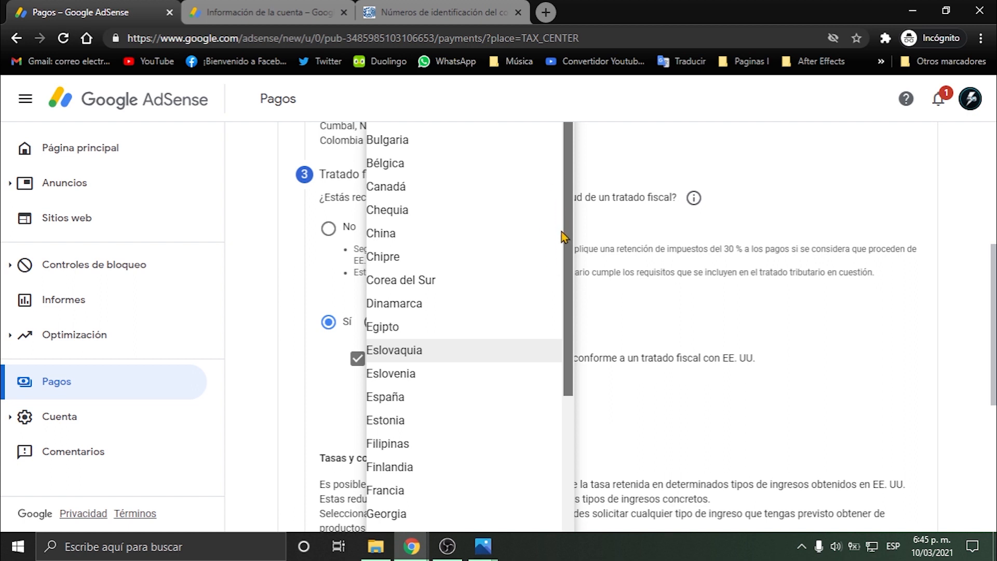
pyautogui.moveTo(567, 285); pyautogui.dragTo(552, 258)
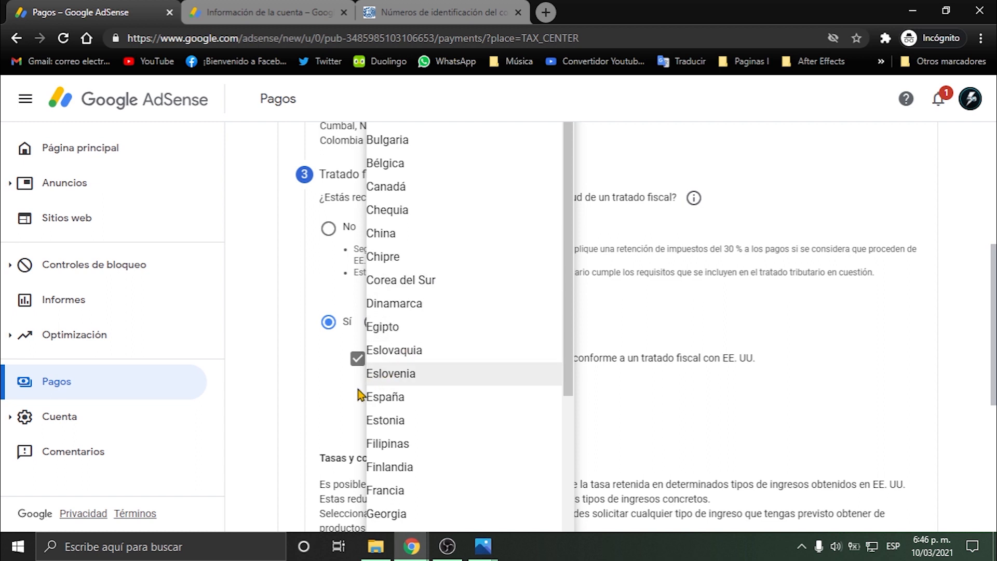
pyautogui.click(334, 401)
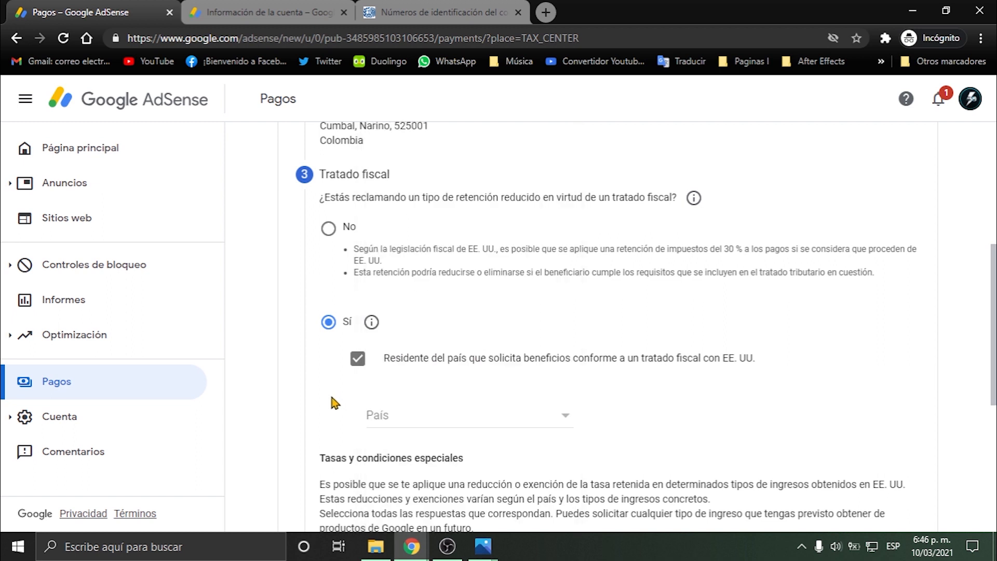
# Answer No to the reduced treaty withholding claim and confirm that the generated tax documents were reviewed, continuing to Certificación
pyautogui.click(328, 230)
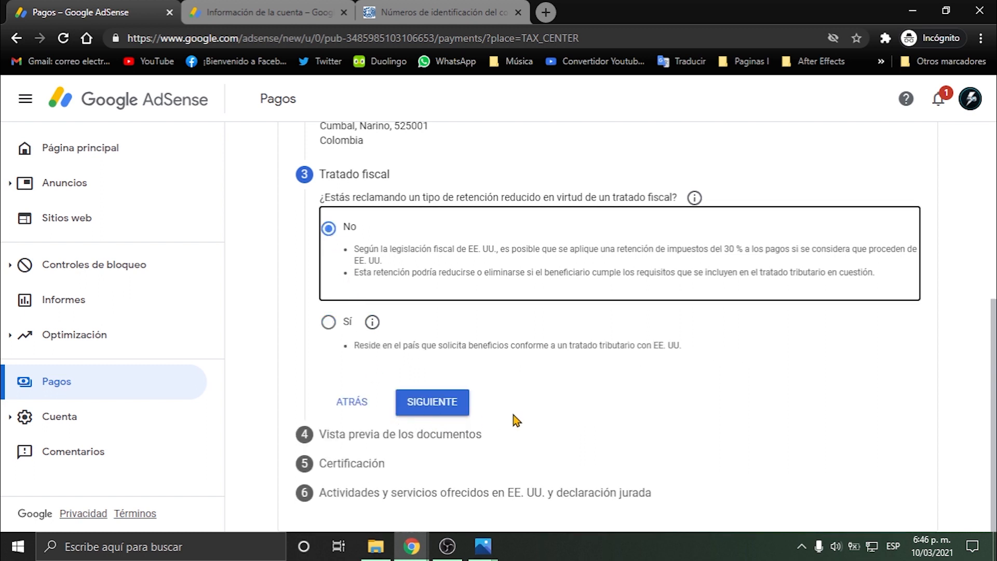
pyautogui.click(431, 405)
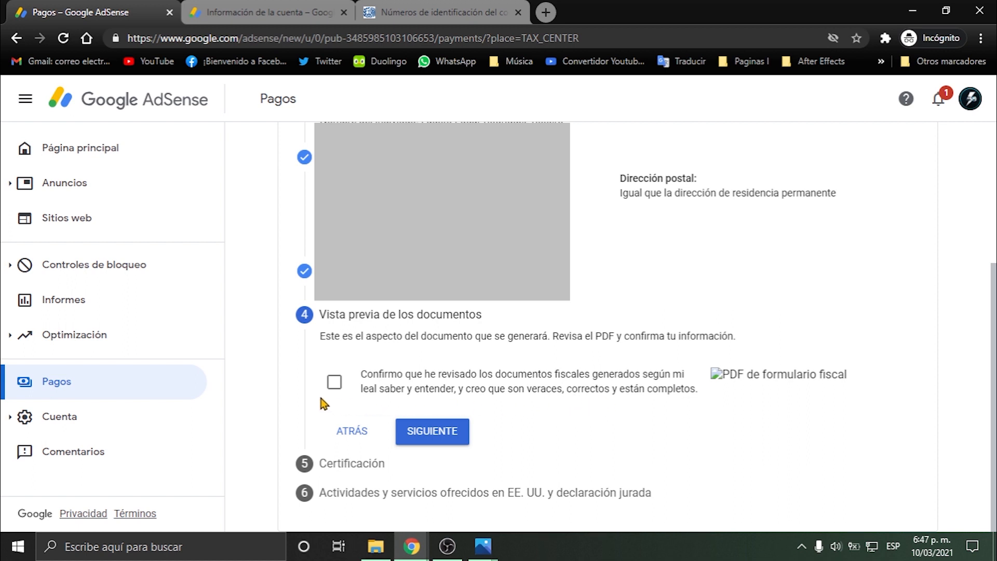
pyautogui.click(334, 382)
pyautogui.click(418, 432)
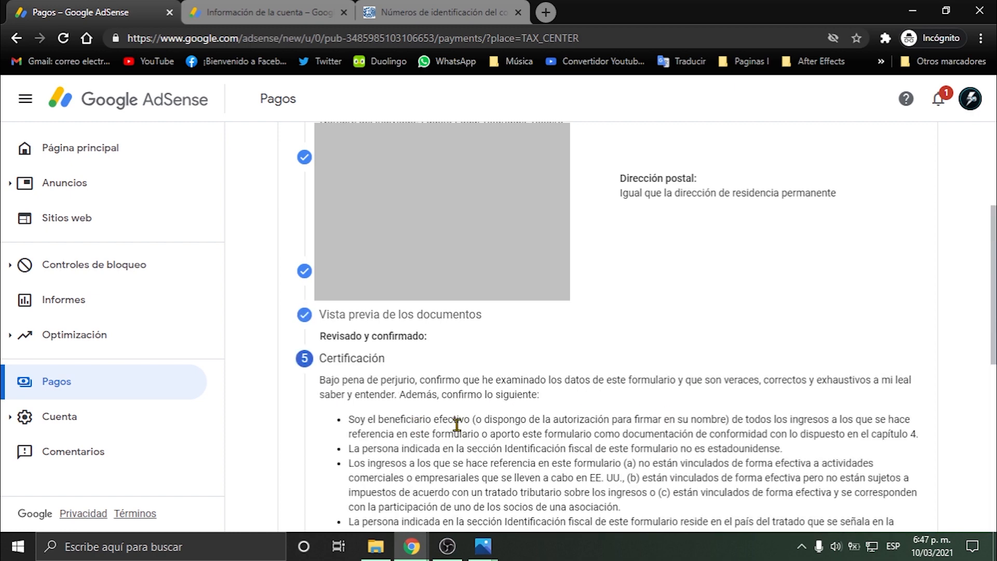
# Sign the certification with the beneficiary's full name, declare signing in your own name, and continue to the final section
pyautogui.scroll(-3, 455, 428)
pyautogui.scroll(-3, 447, 431)
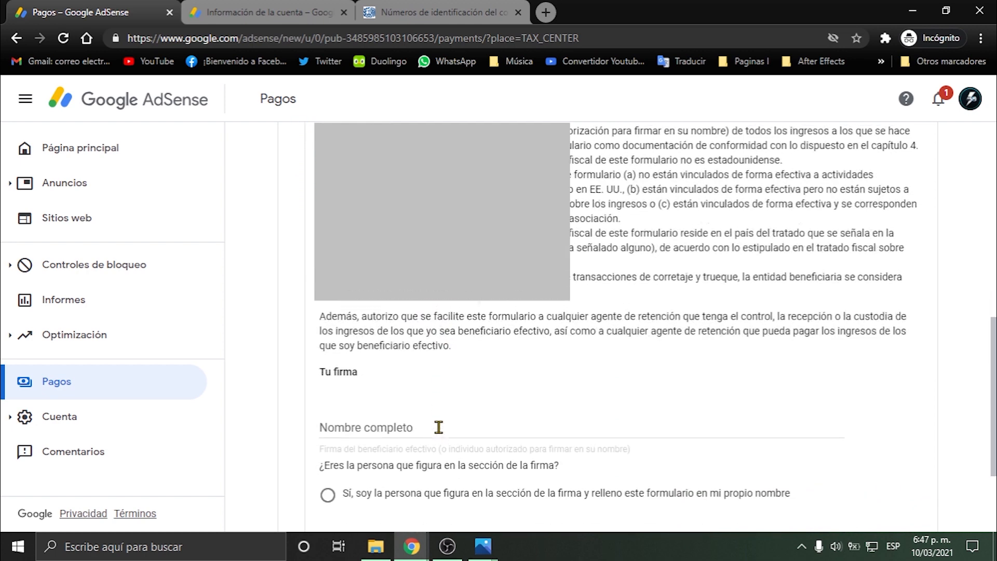
pyautogui.click(363, 423)
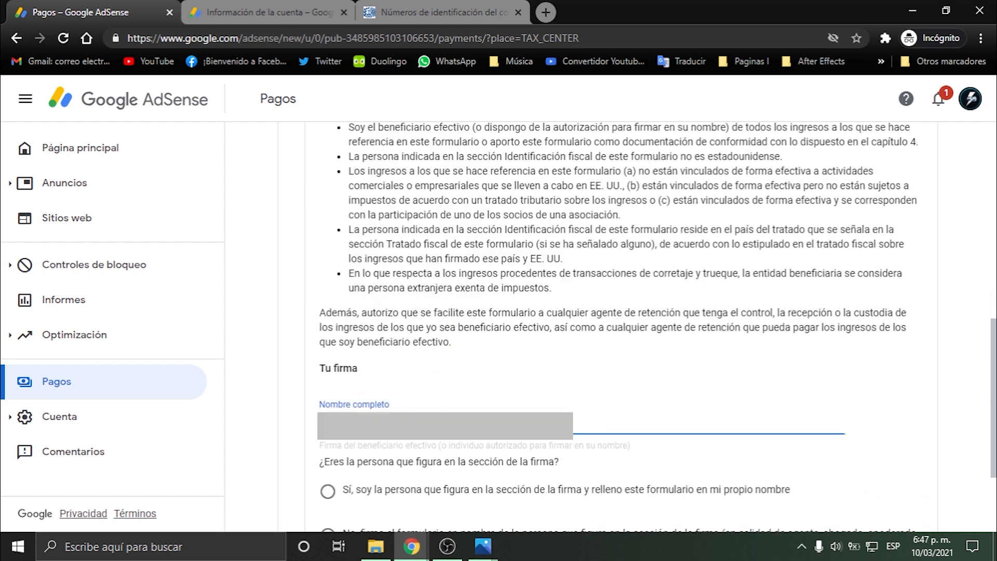
pyautogui.scroll(-2, 417, 426)
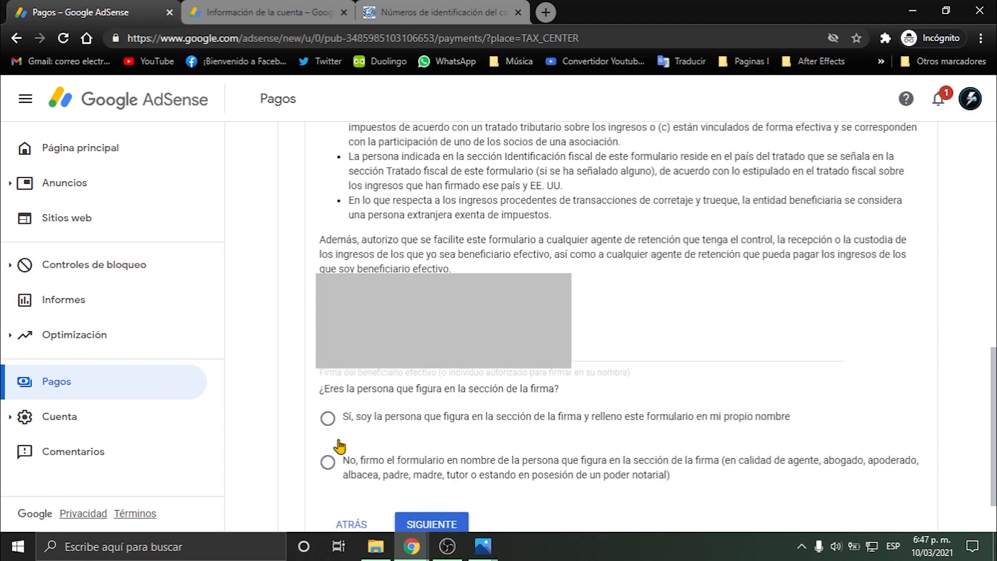
pyautogui.click(328, 418)
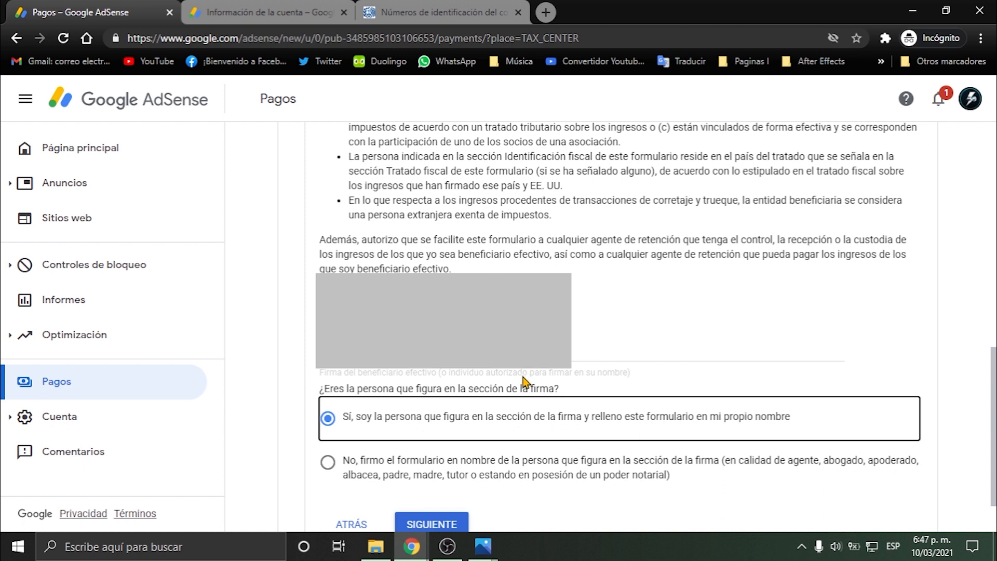
pyautogui.scroll(-1, 525, 382)
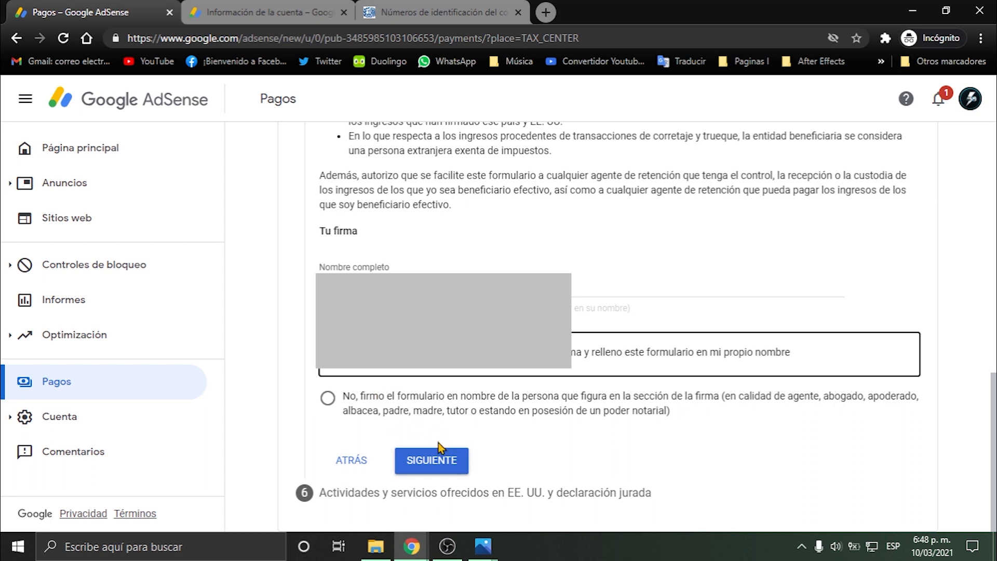
pyautogui.click(434, 461)
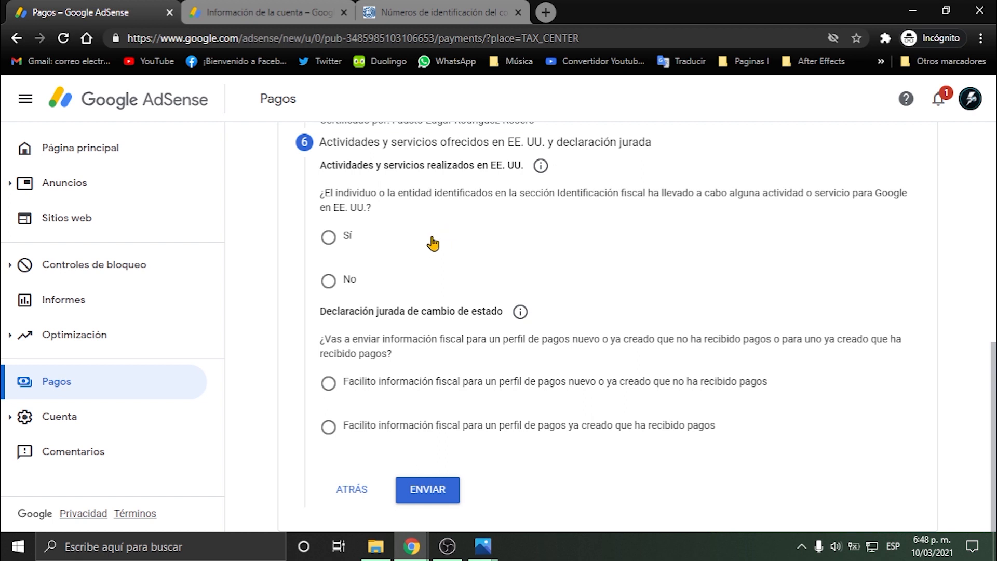
# Answer No to activities or services performed for Google in the U.S. and certify that services are provided only outside it
pyautogui.click(328, 285)
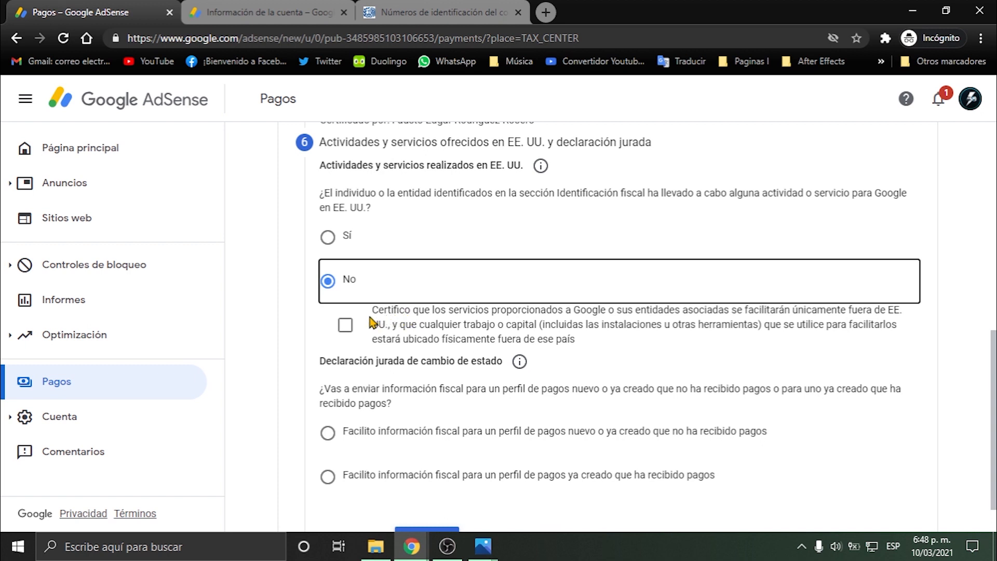
pyautogui.click(347, 332)
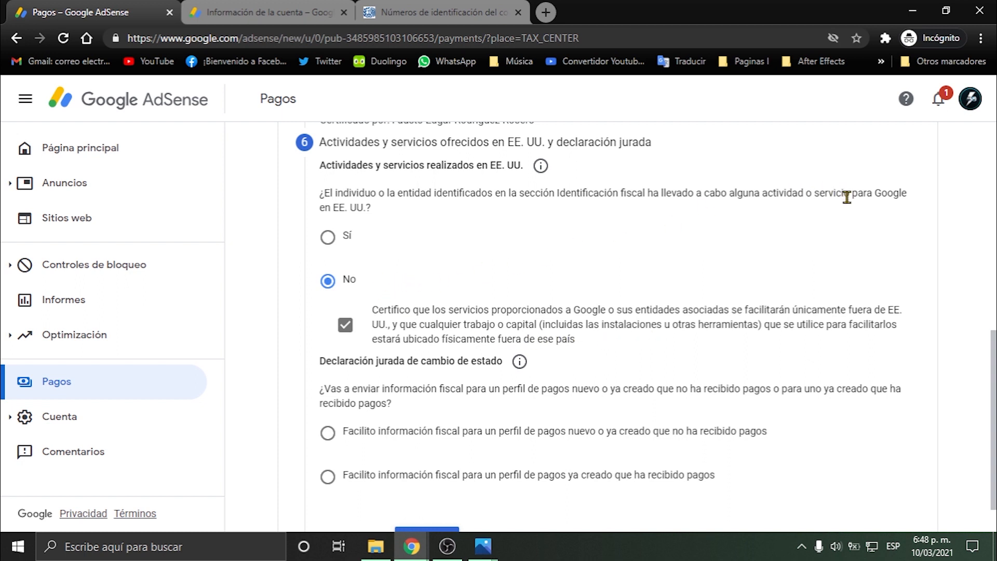
# Declare an existing payments profile that has received payments and confirm the statement that the information is unchanged since January 1, 2020
pyautogui.scroll(-1, 541, 364)
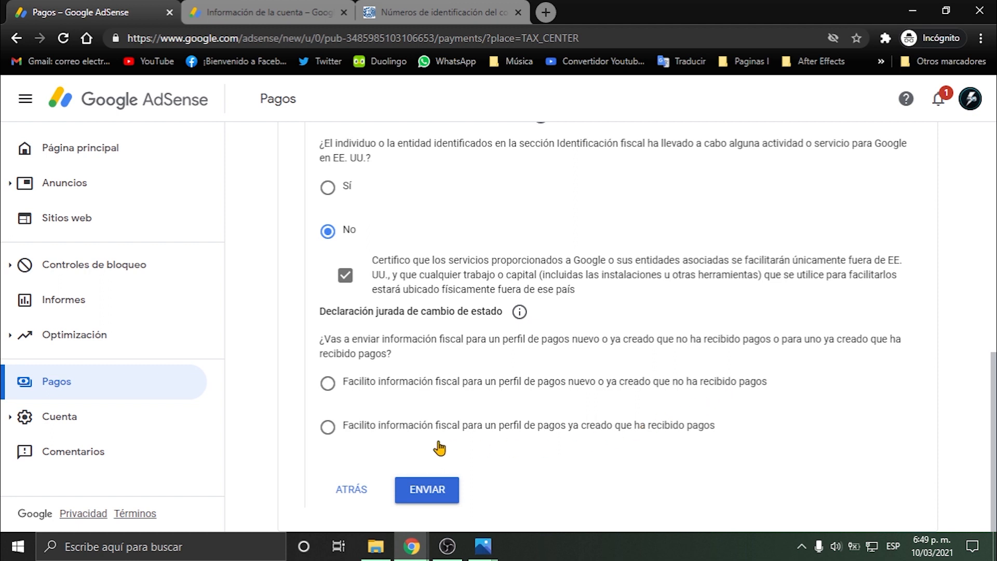
pyautogui.click(329, 428)
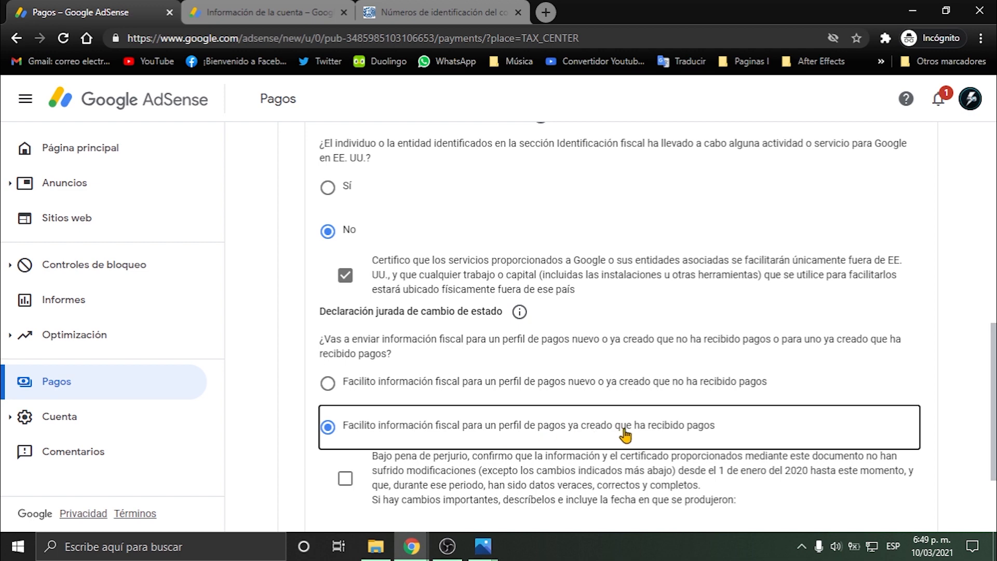
pyautogui.scroll(-1, 625, 435)
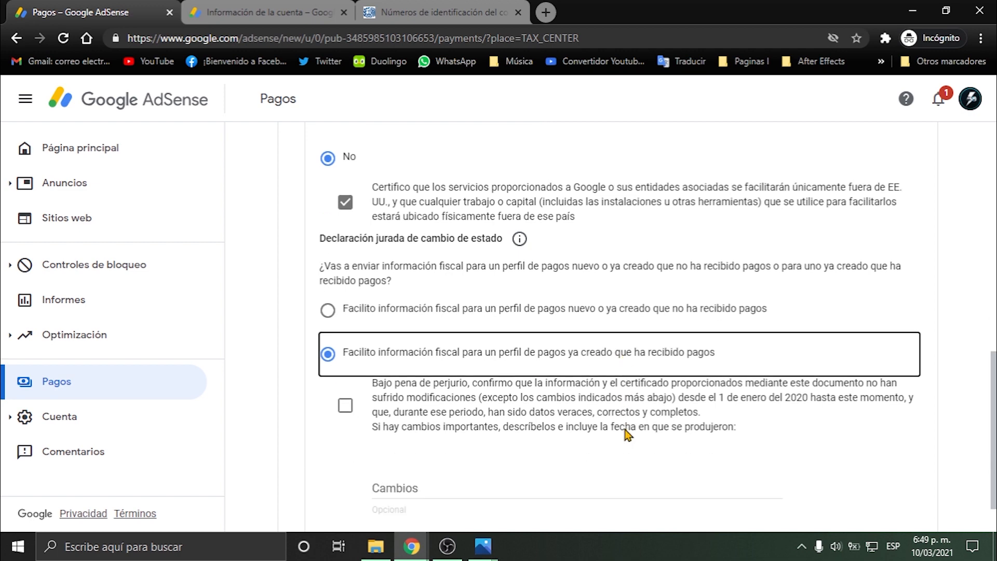
pyautogui.click(345, 405)
pyautogui.scroll(-1, 338, 385)
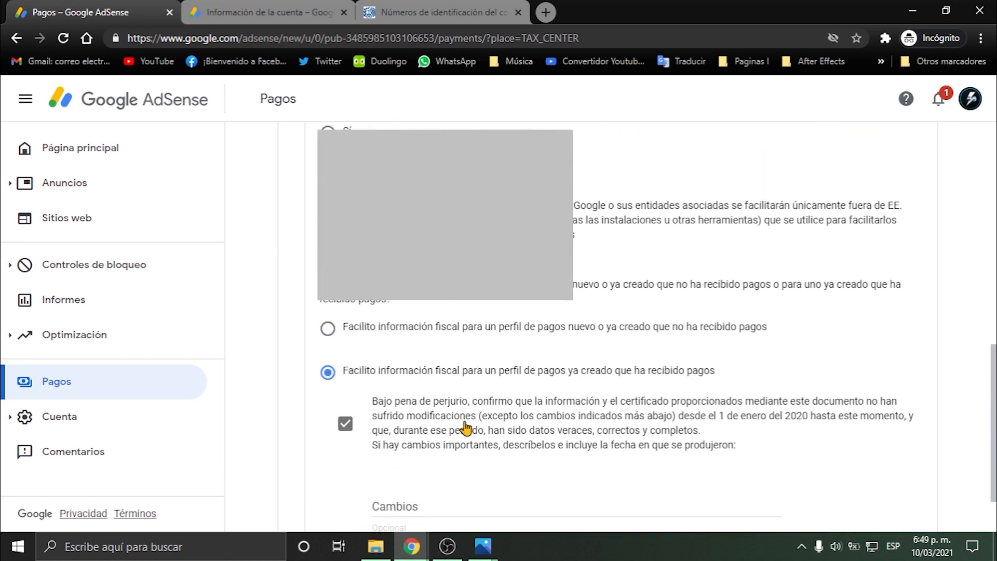
# Review the completed final section, leave the optional Cambios field blank, and submit the tax form
pyautogui.scroll(3, 462, 422)
pyautogui.scroll(-3, 462, 428)
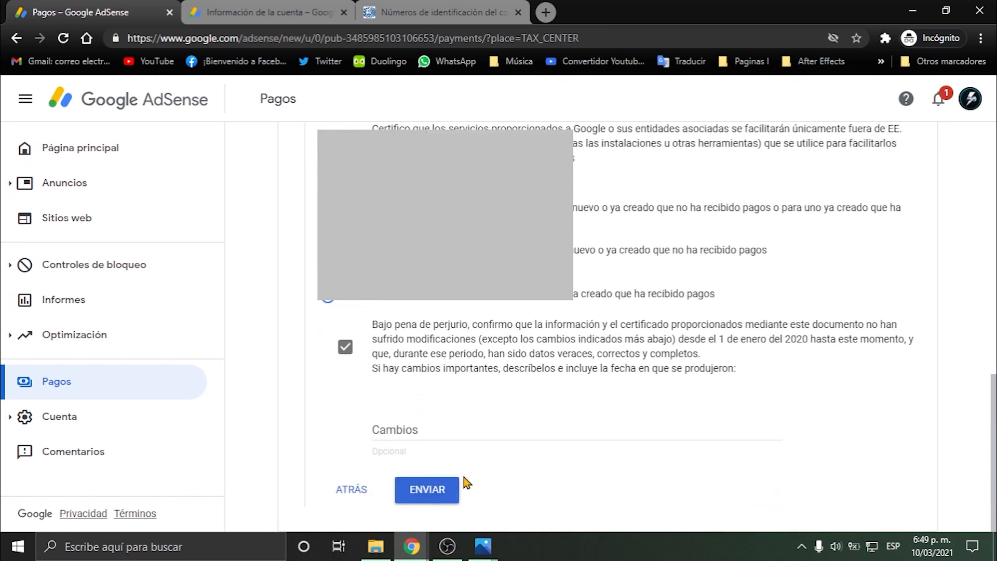
pyautogui.click(443, 493)
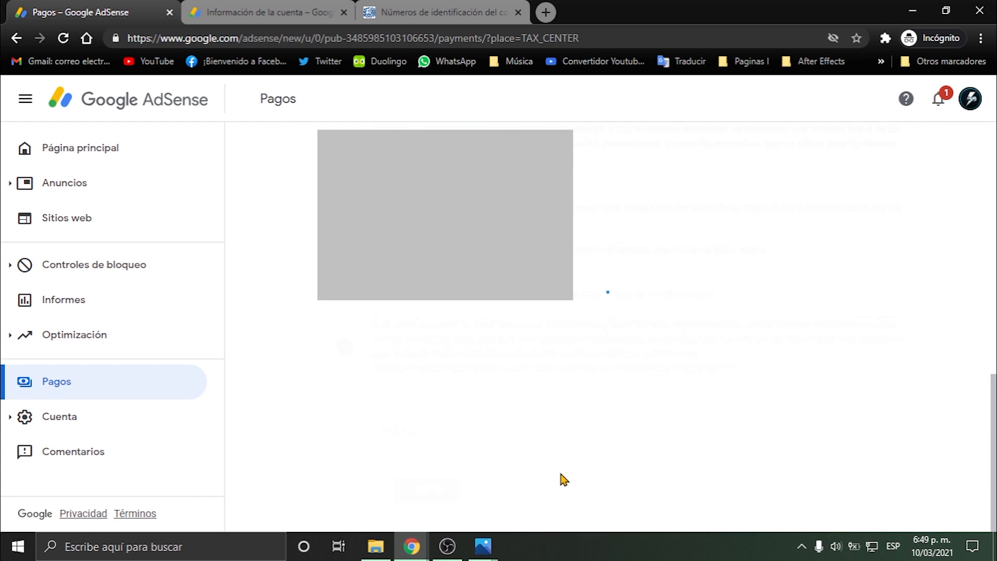